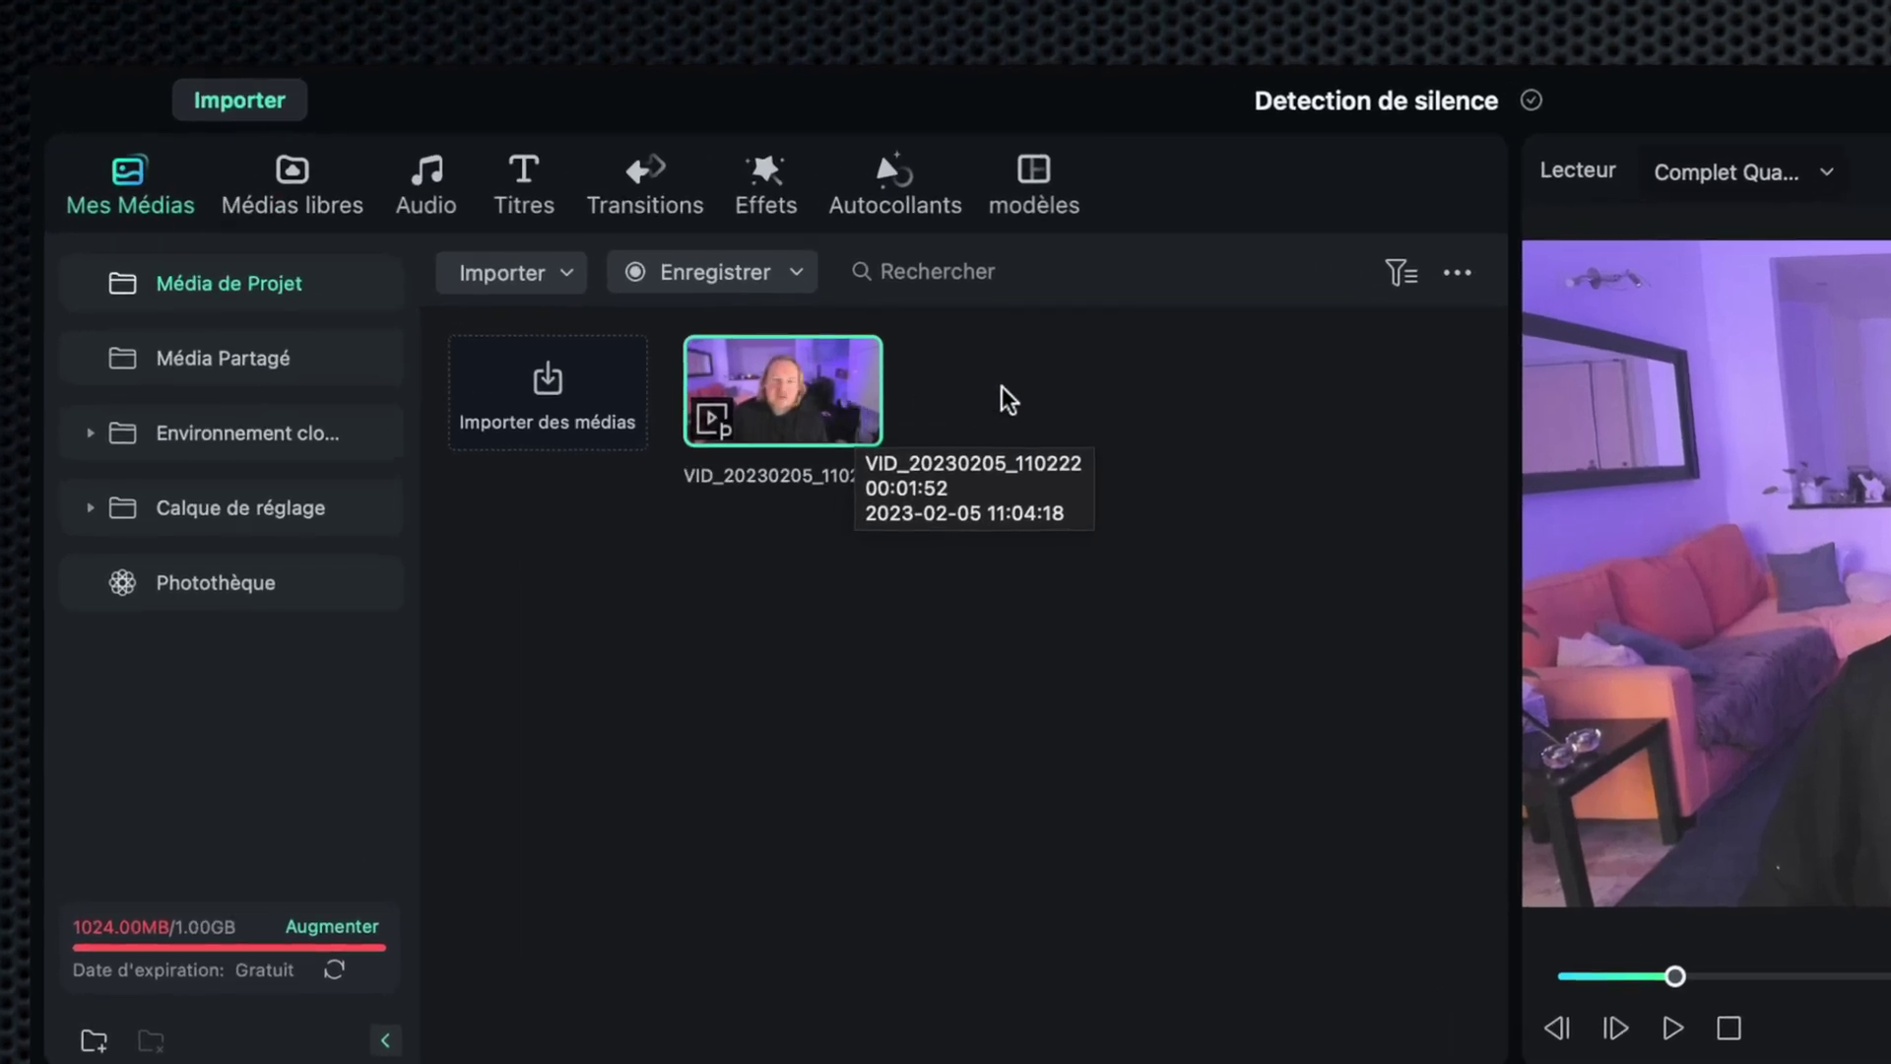
click(1014, 381)
click(785, 394)
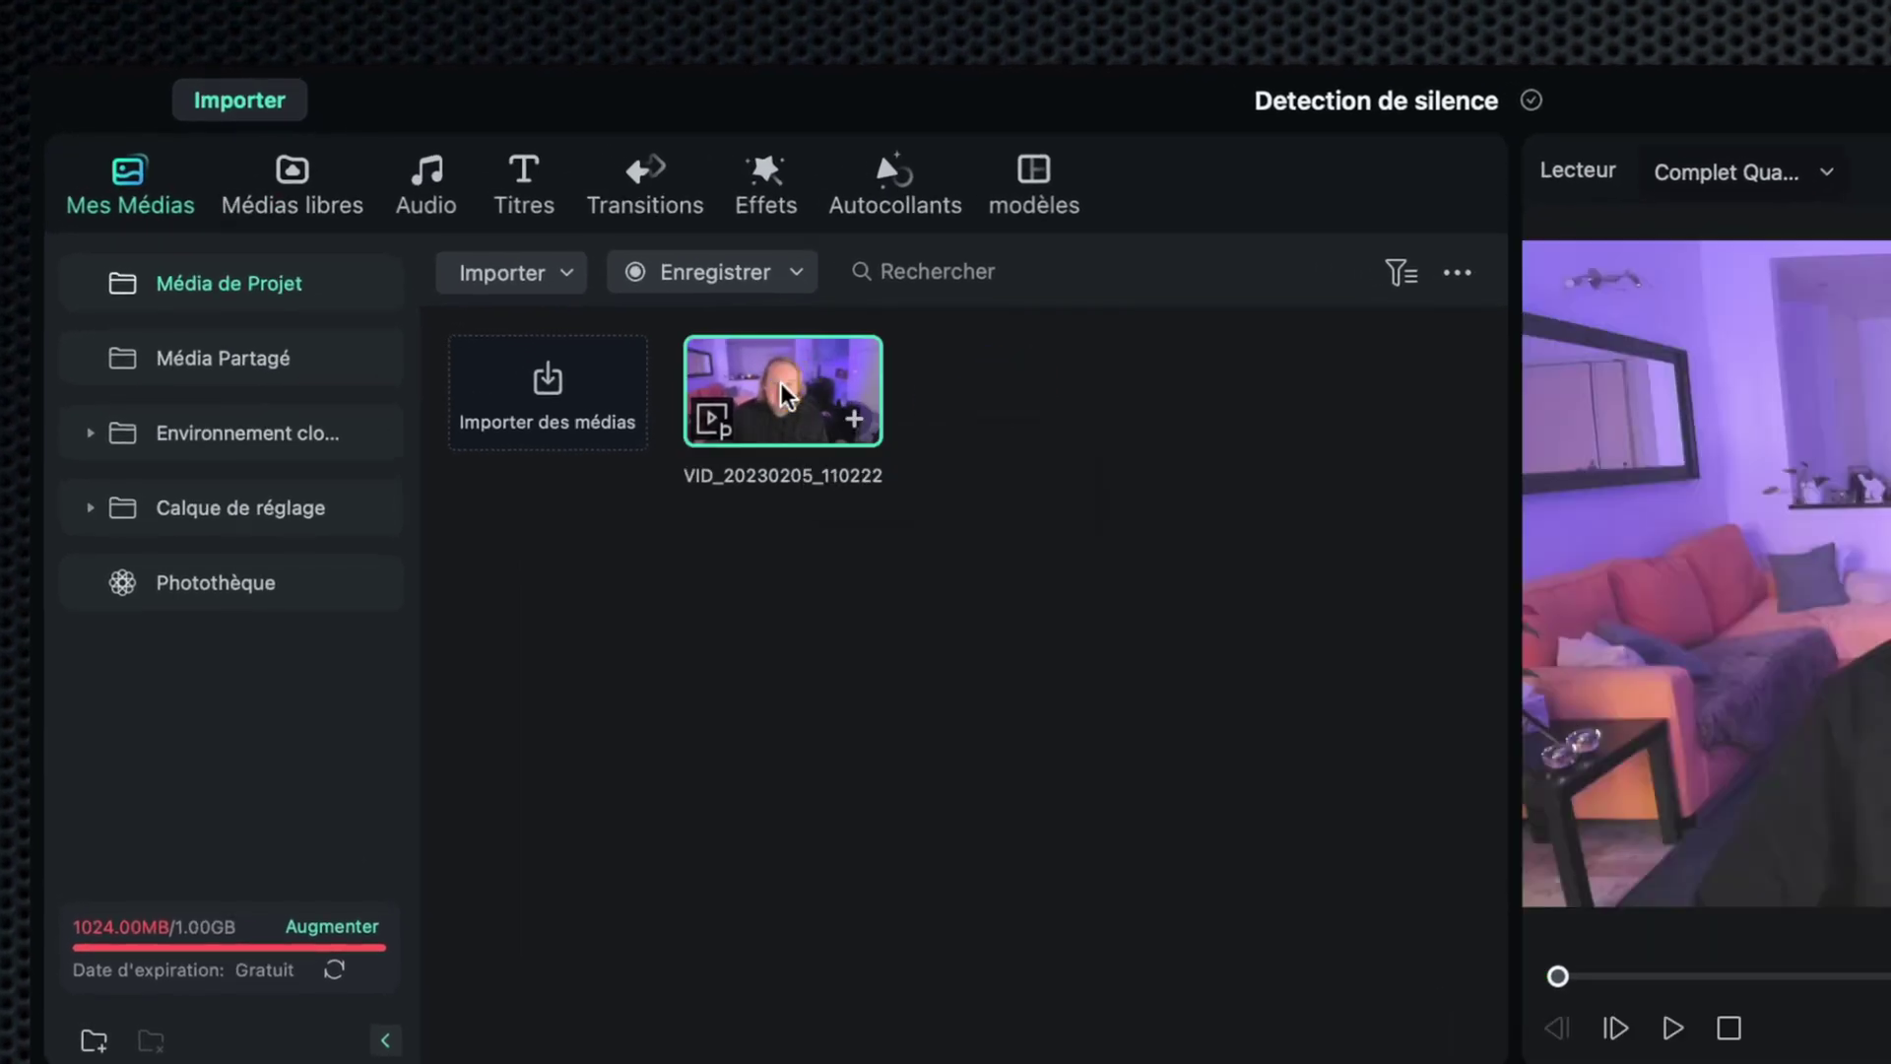
right_click(785, 394)
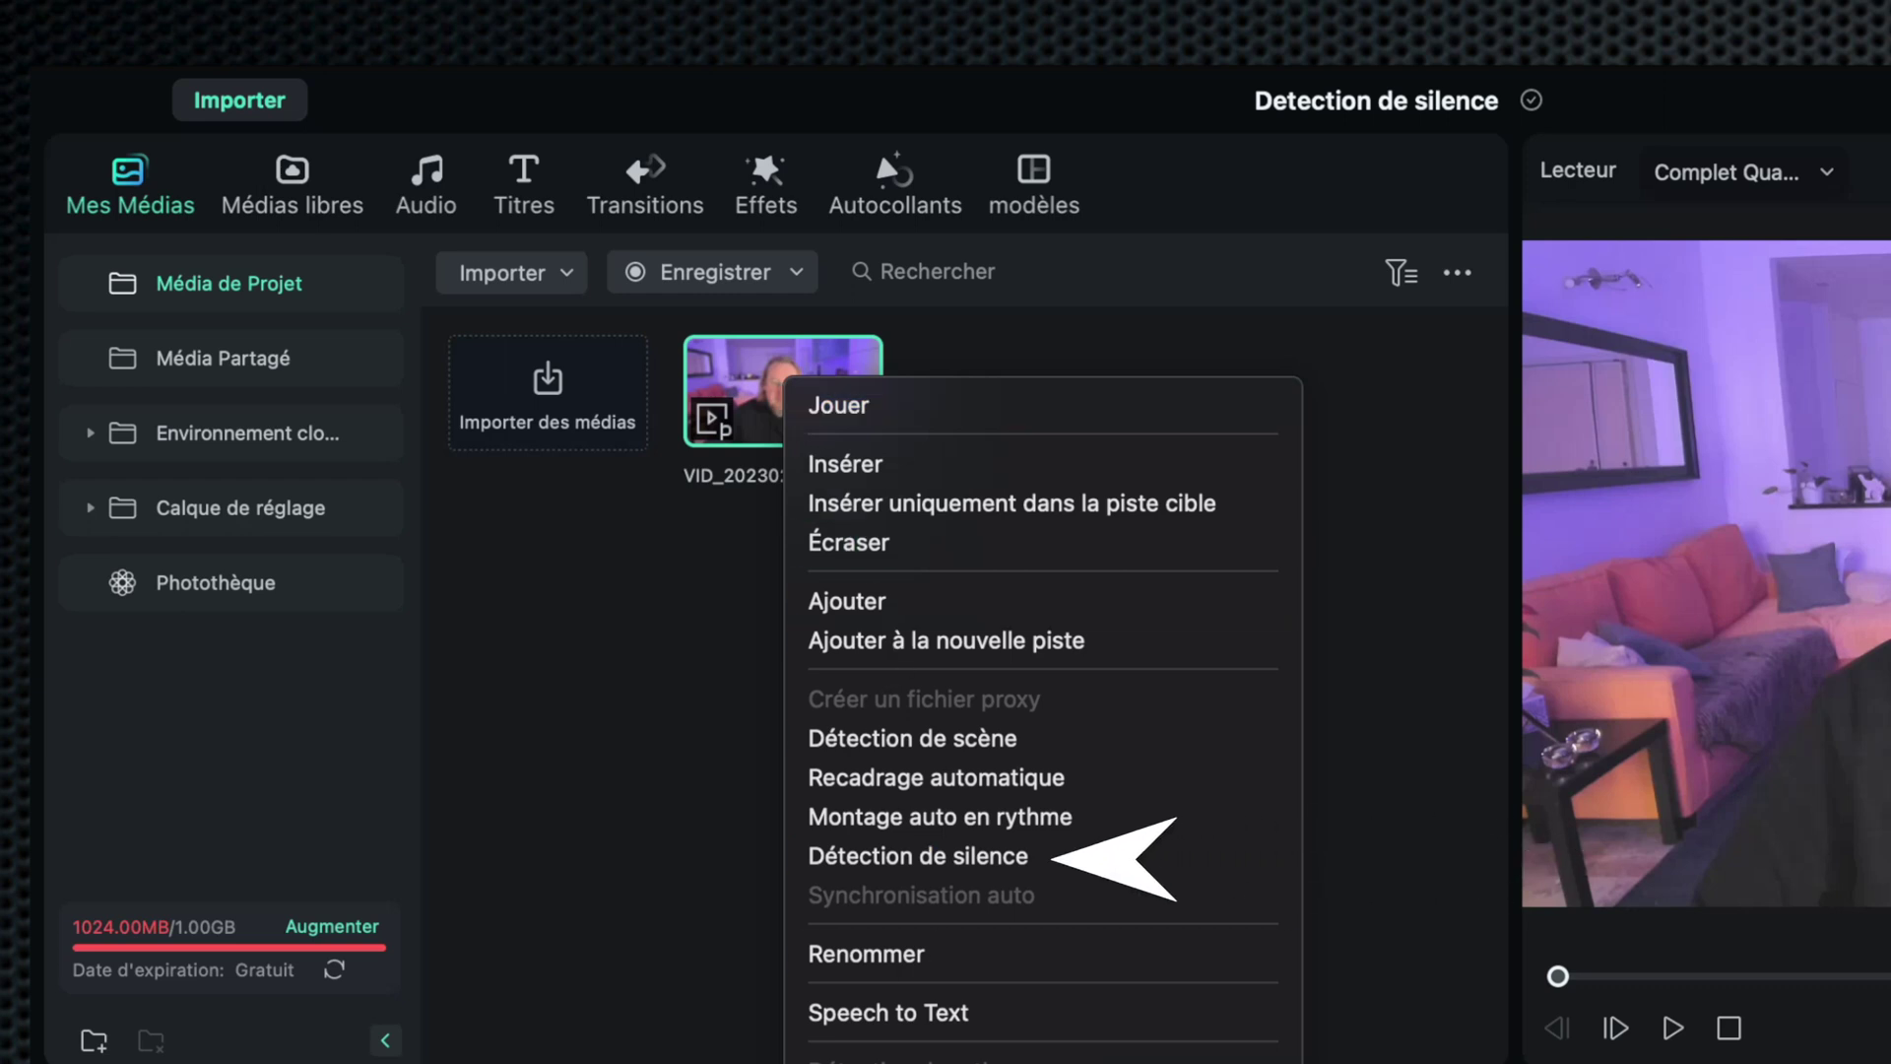
click(636, 751)
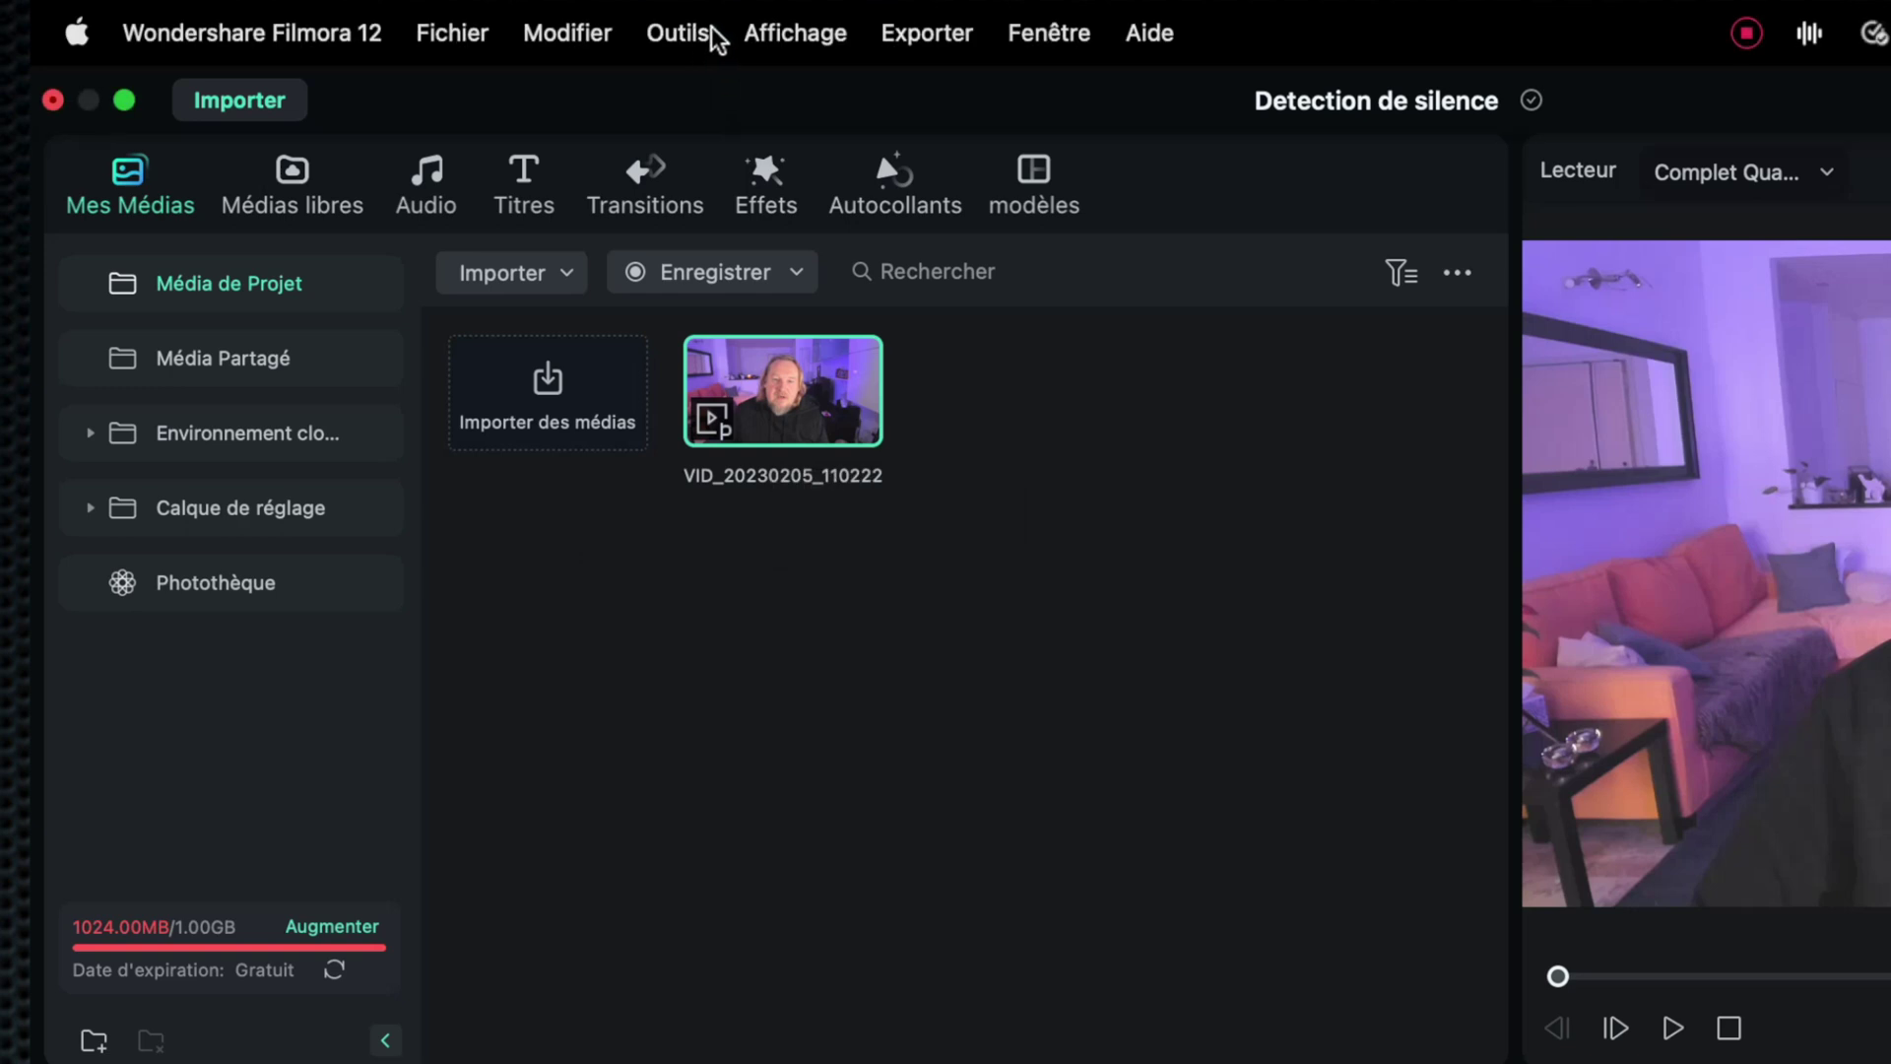
click(673, 33)
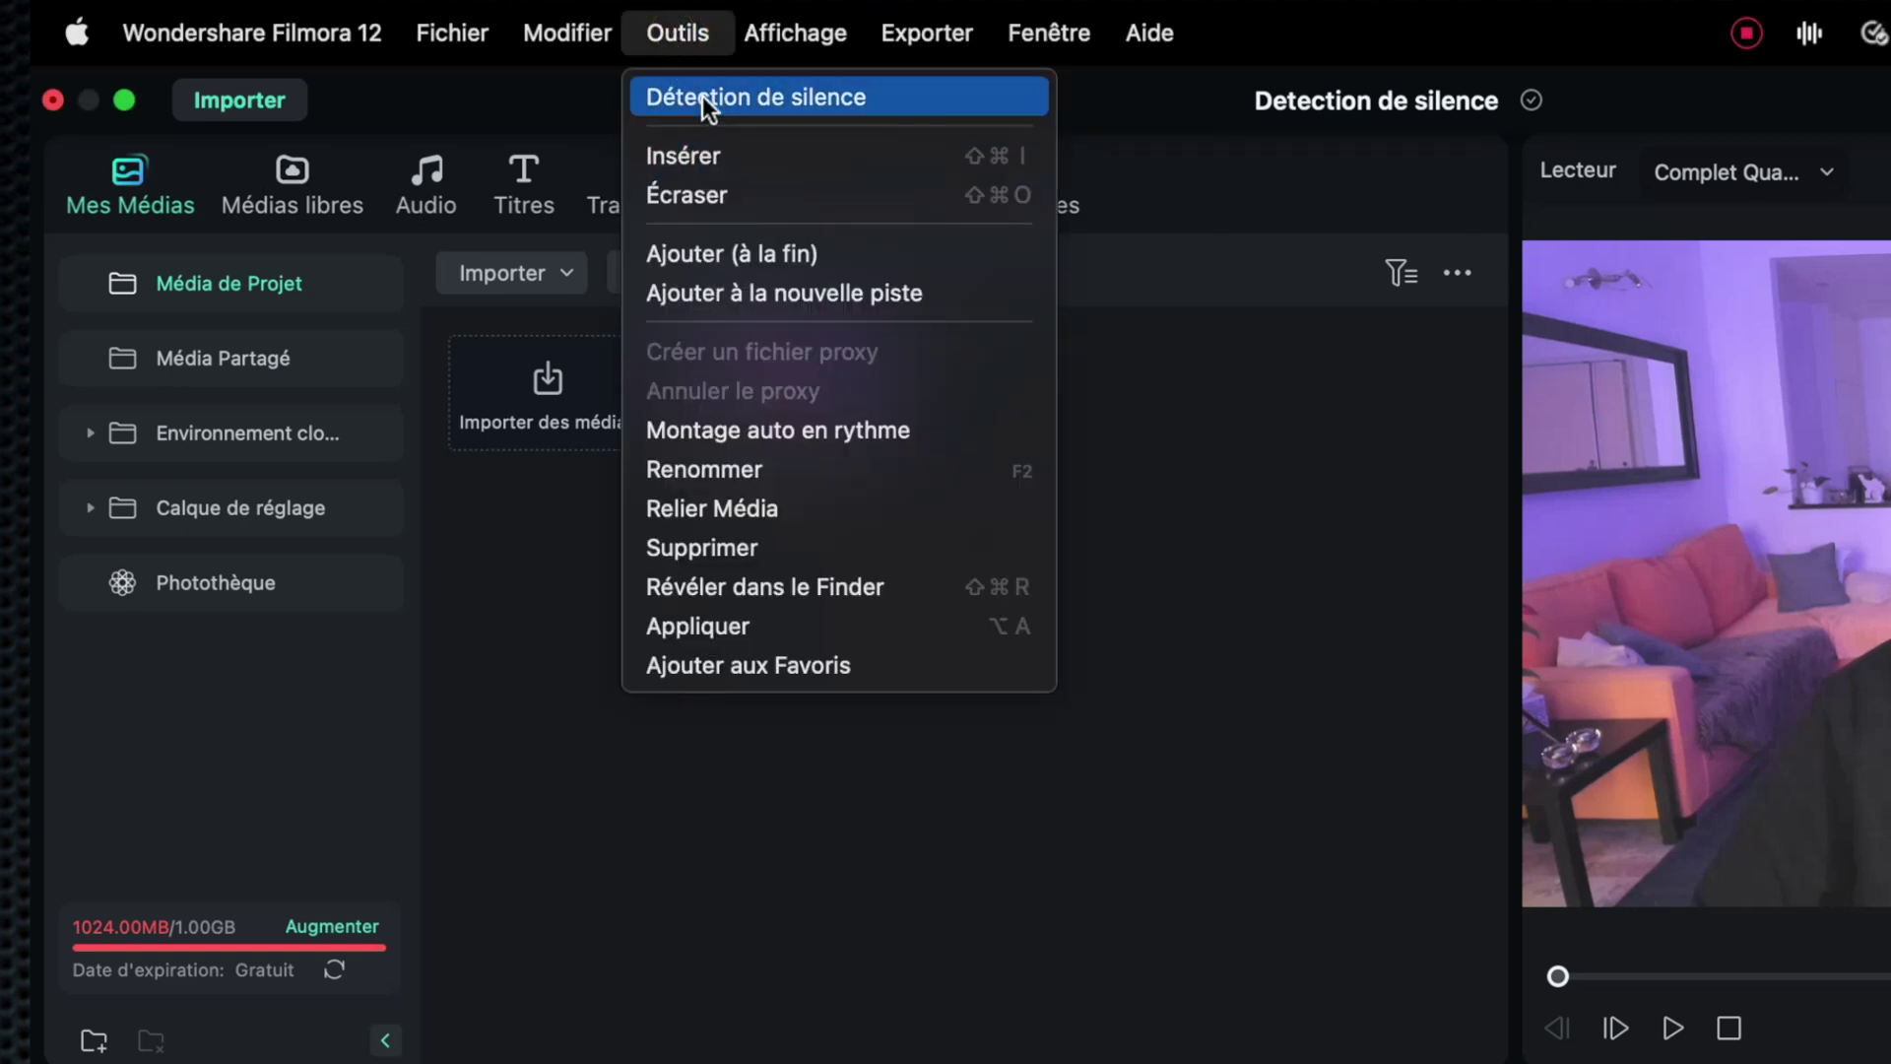
click(732, 98)
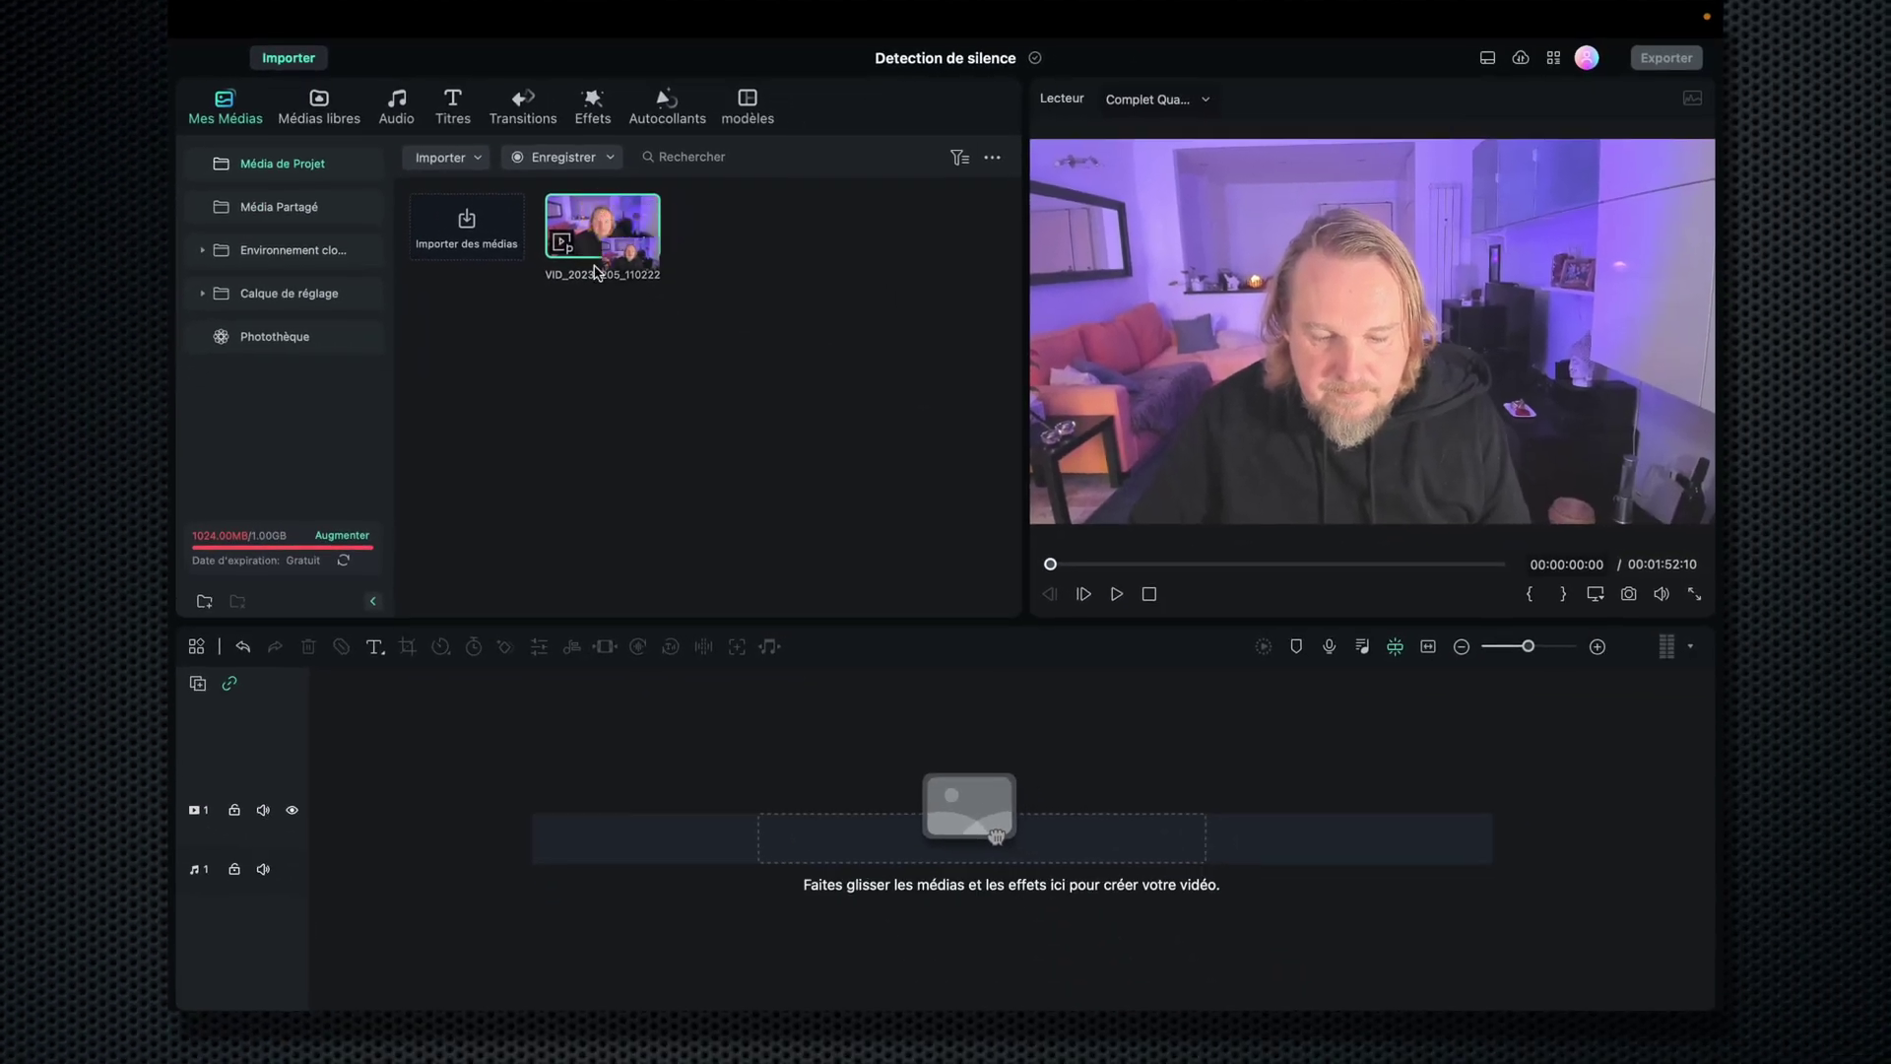
Place the VID_20230205_110222 clip at the start of video track 1 and select it.
drag(681, 286, 318, 1033)
drag(328, 785, 388, 777)
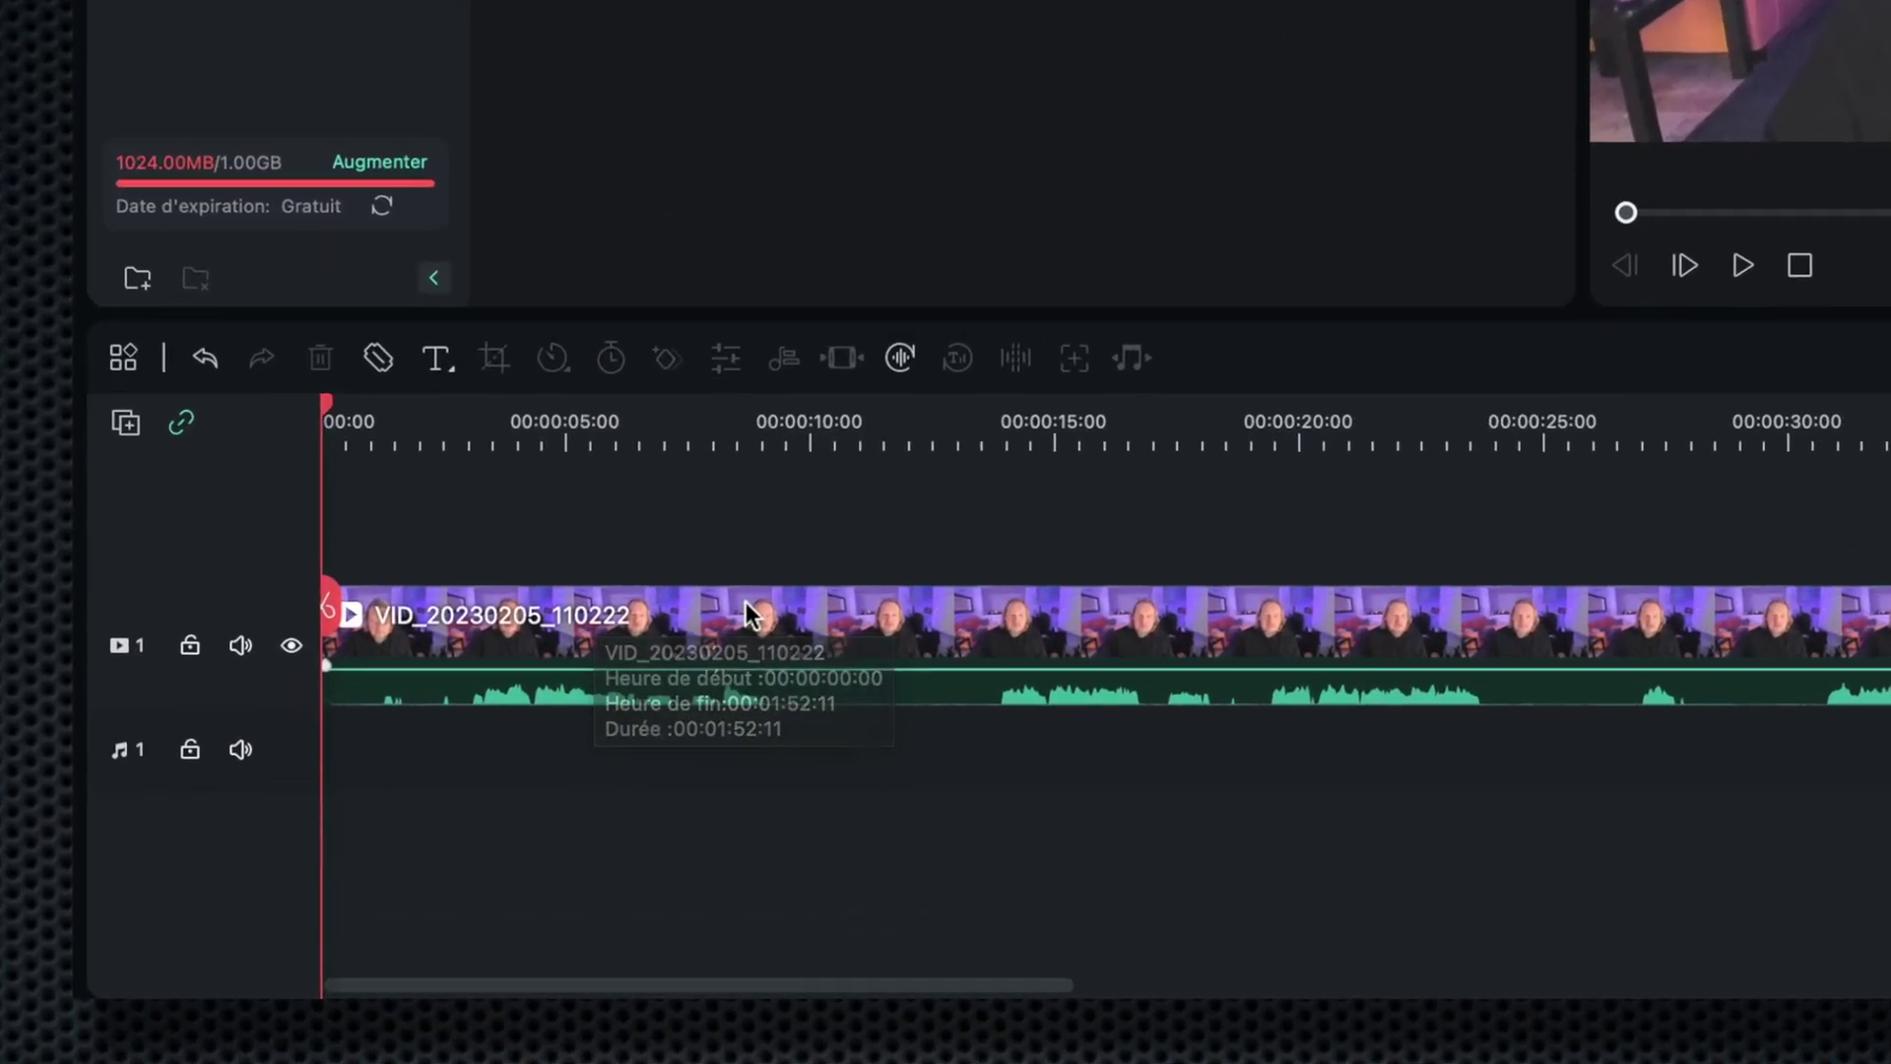
click(551, 789)
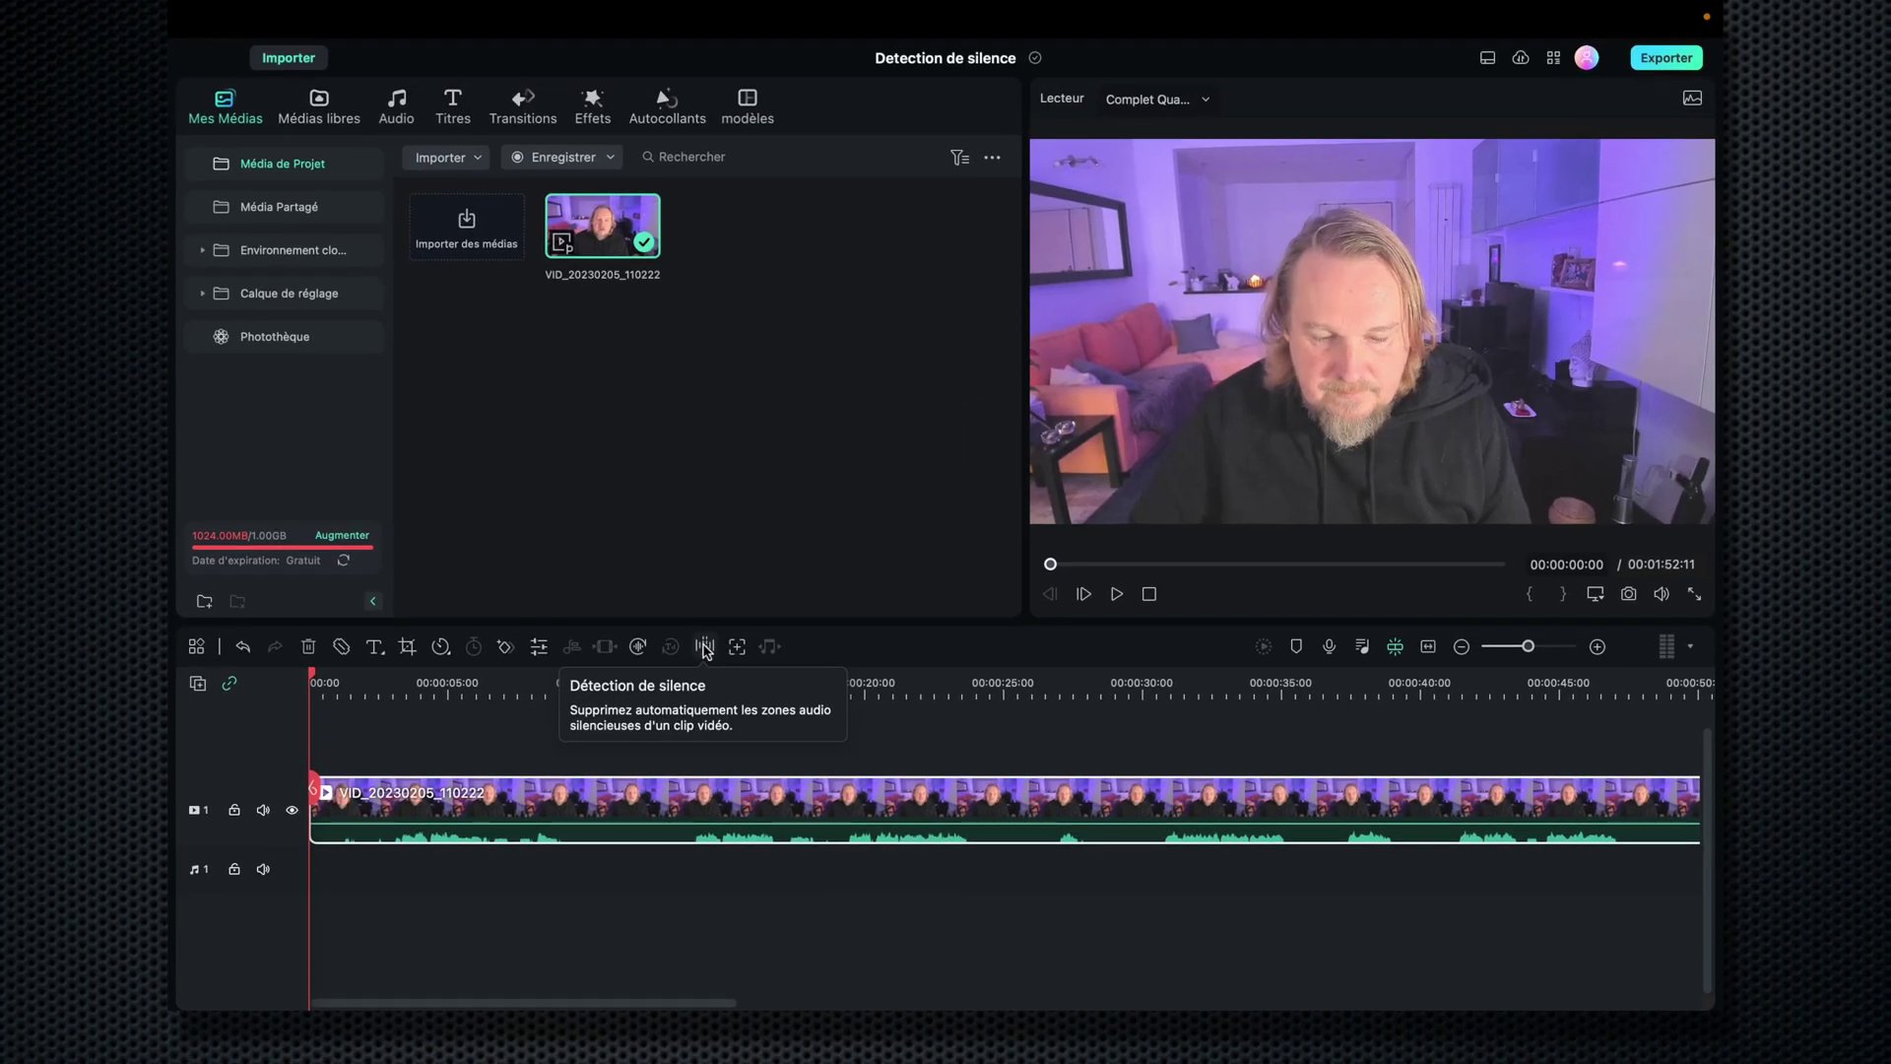
Open silence detection for the timeline clip and run it with a volume threshold of 9%.
click(705, 647)
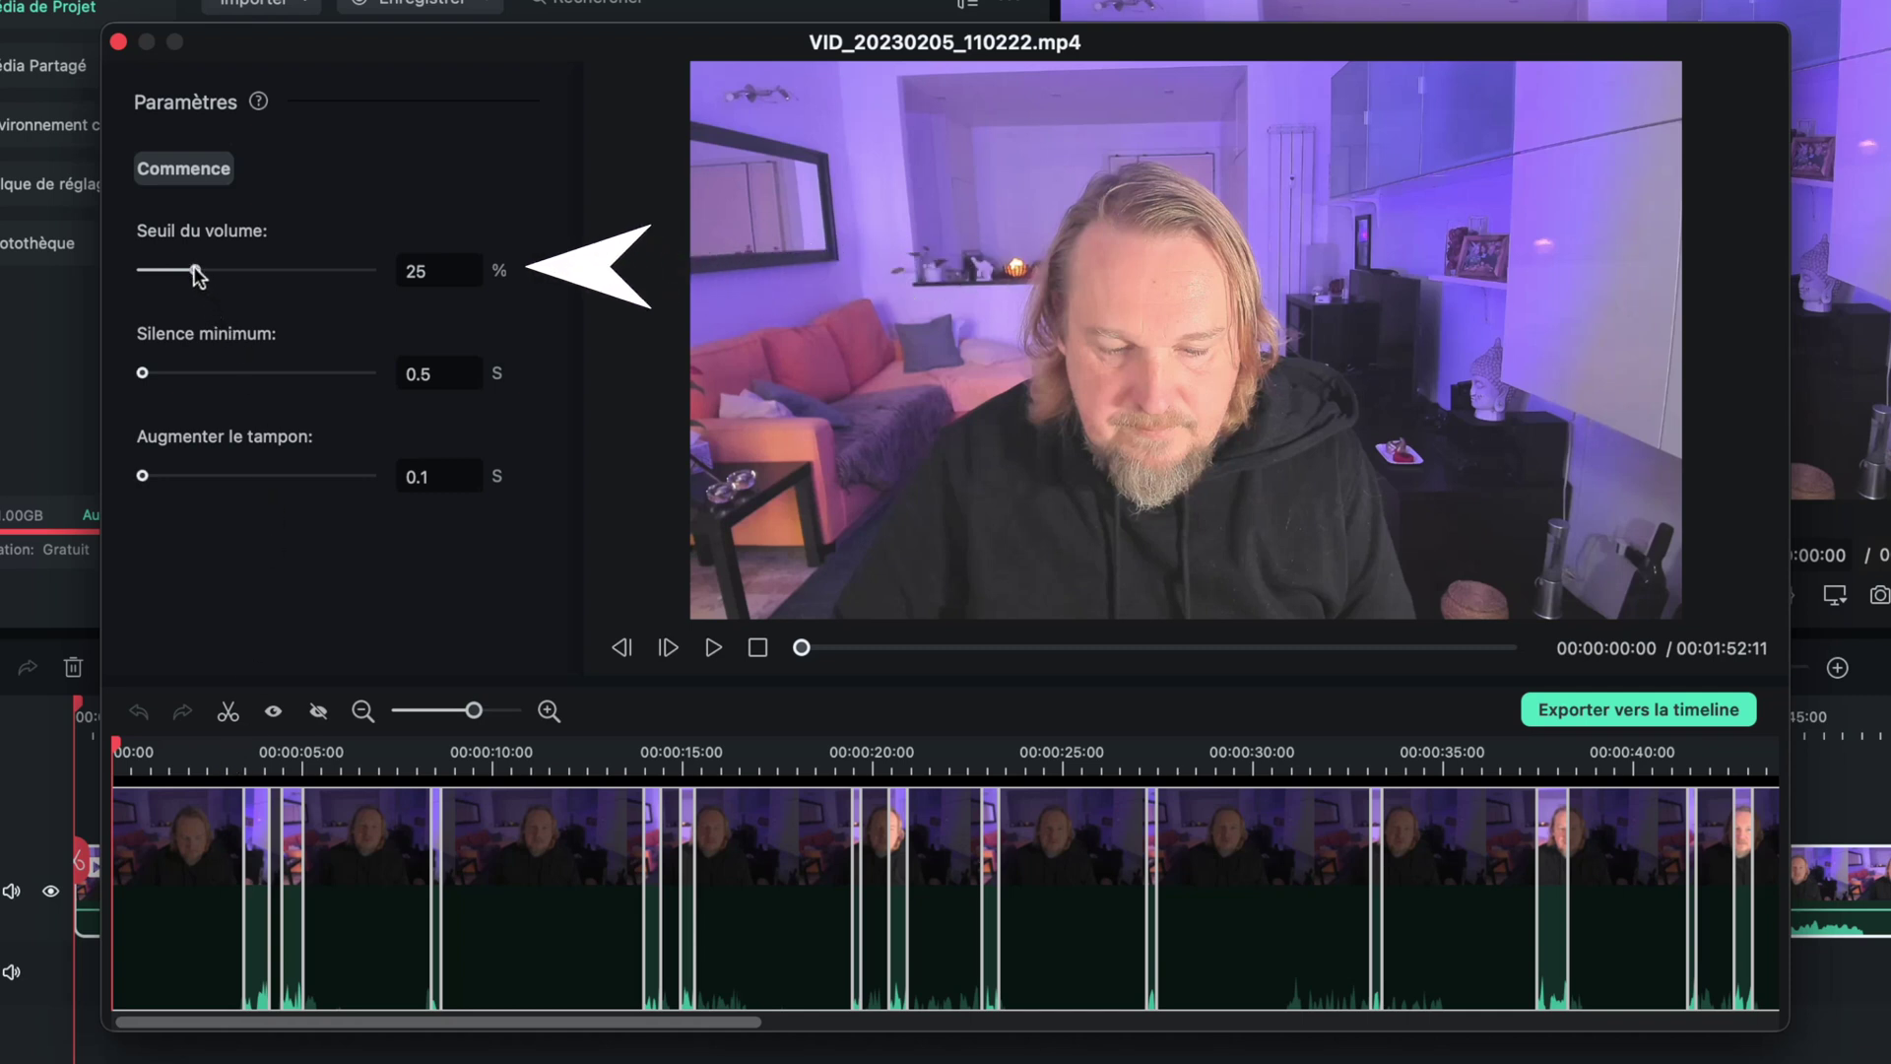
drag(193, 268, 154, 269)
click(184, 168)
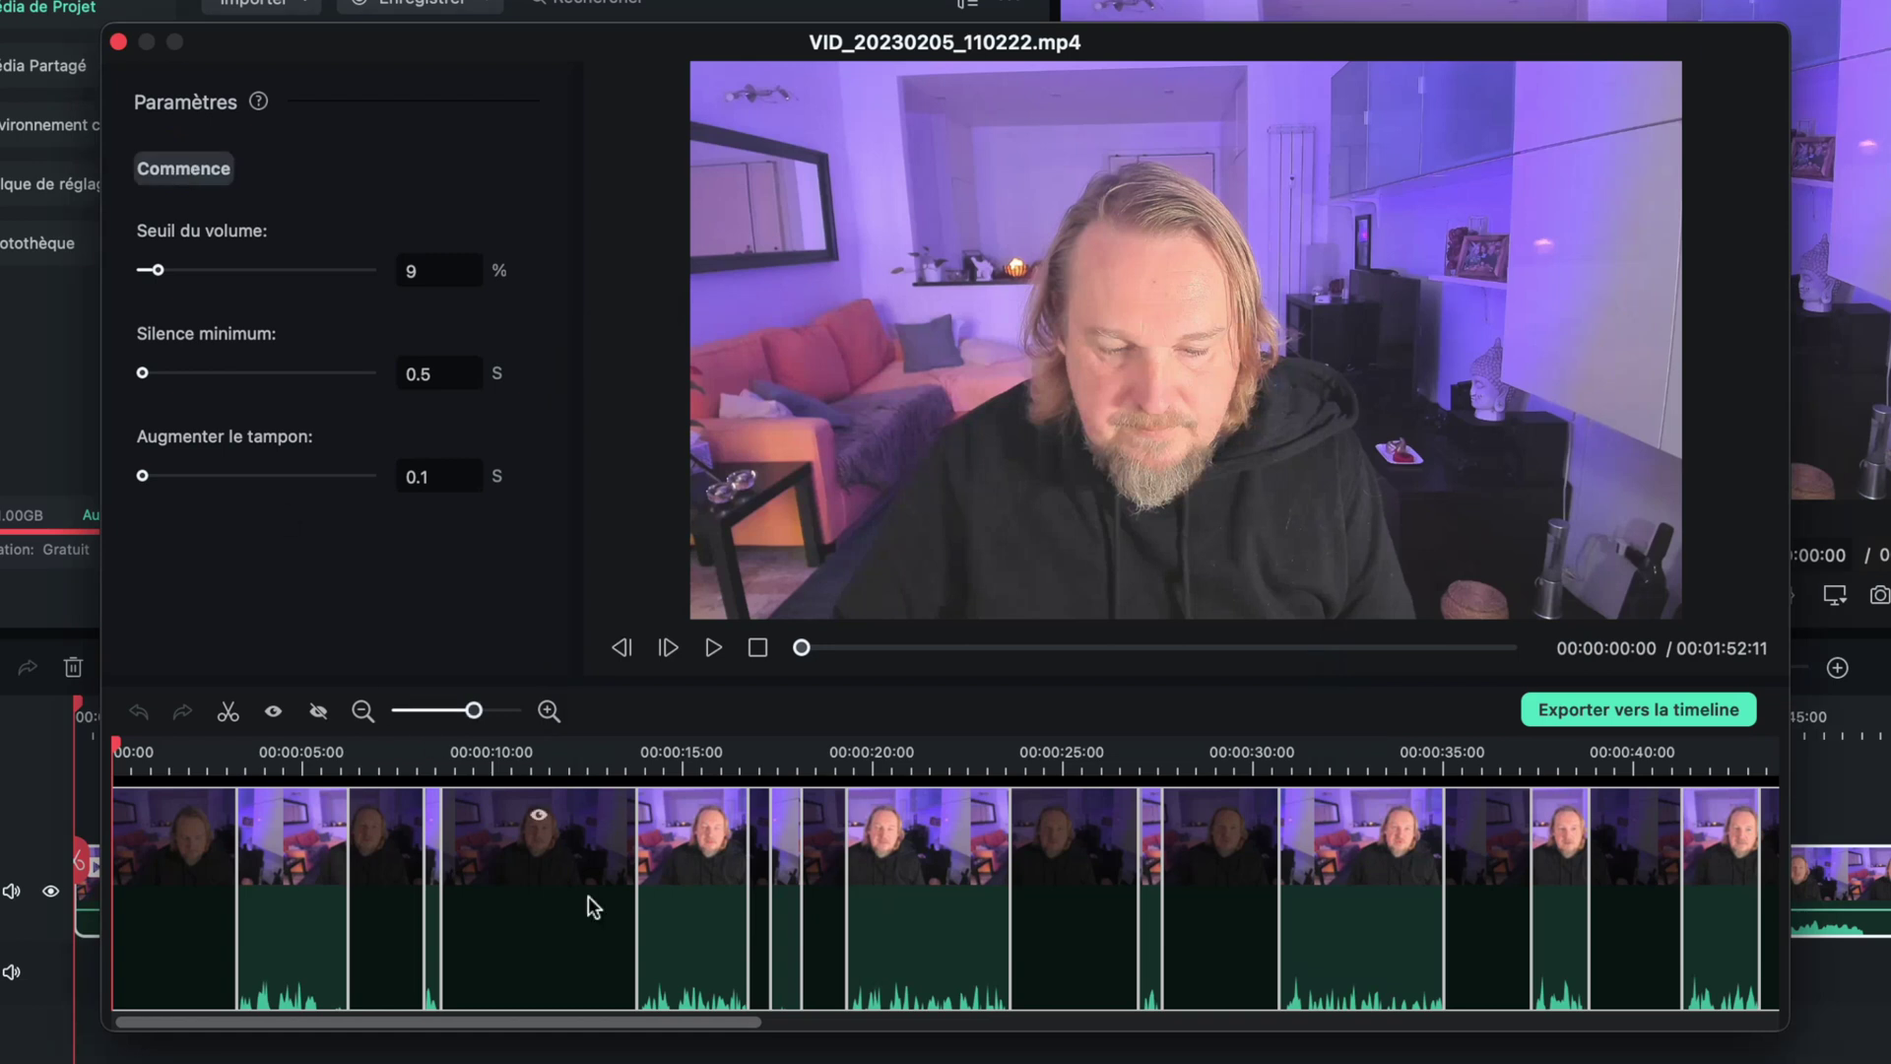
Preview the silence-free result by playing it from about 19 seconds.
click(835, 759)
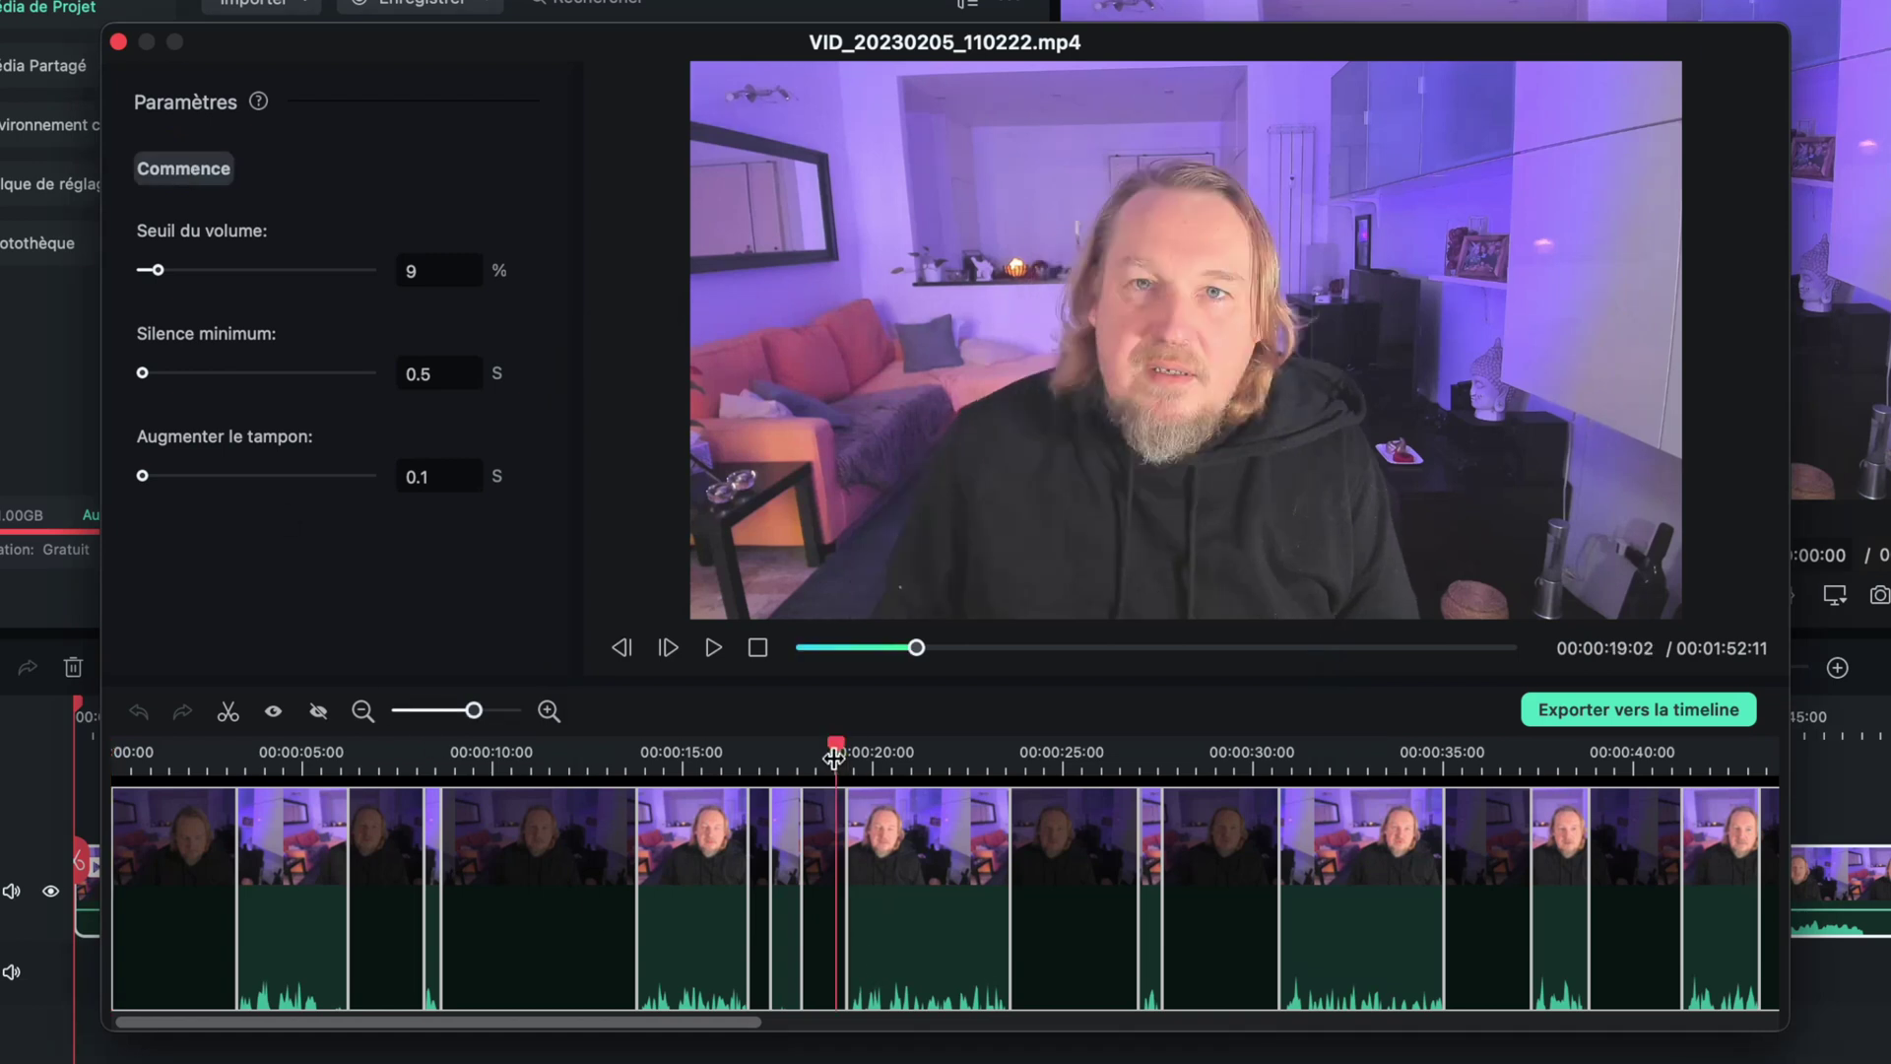
key(space)
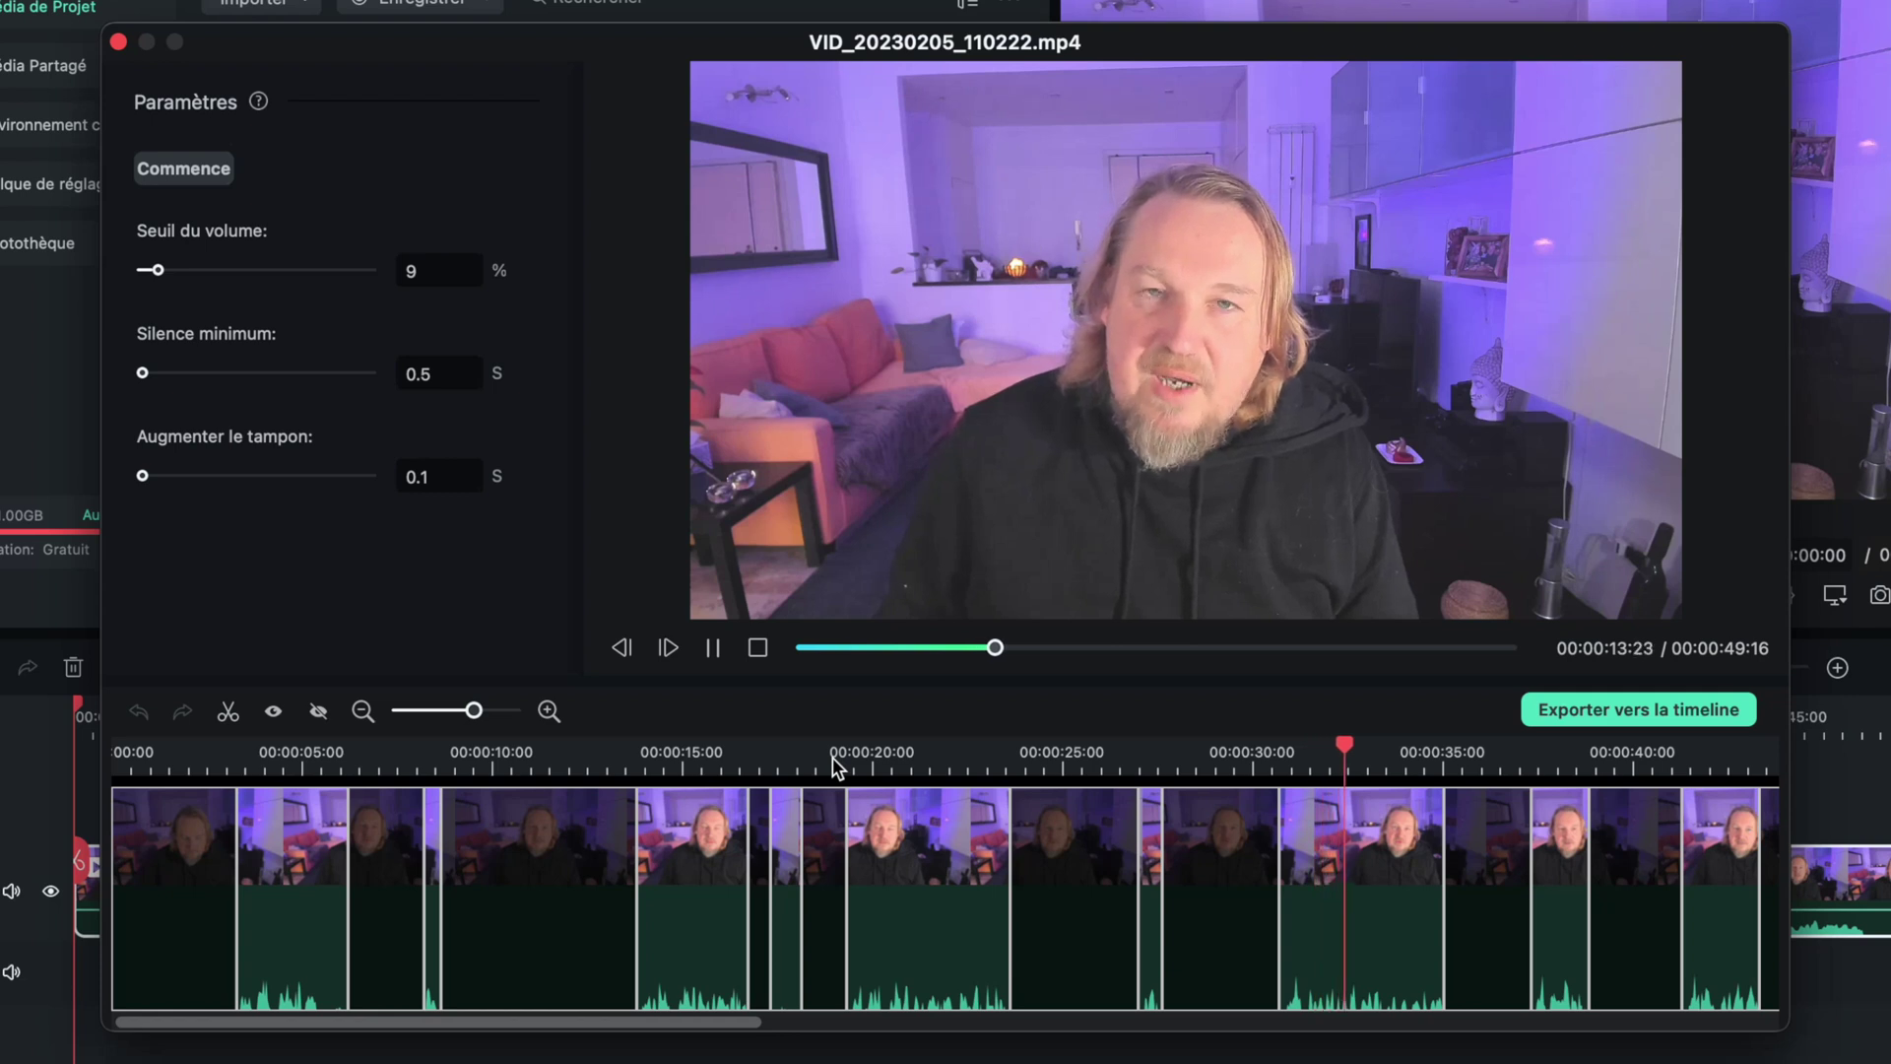
key(space)
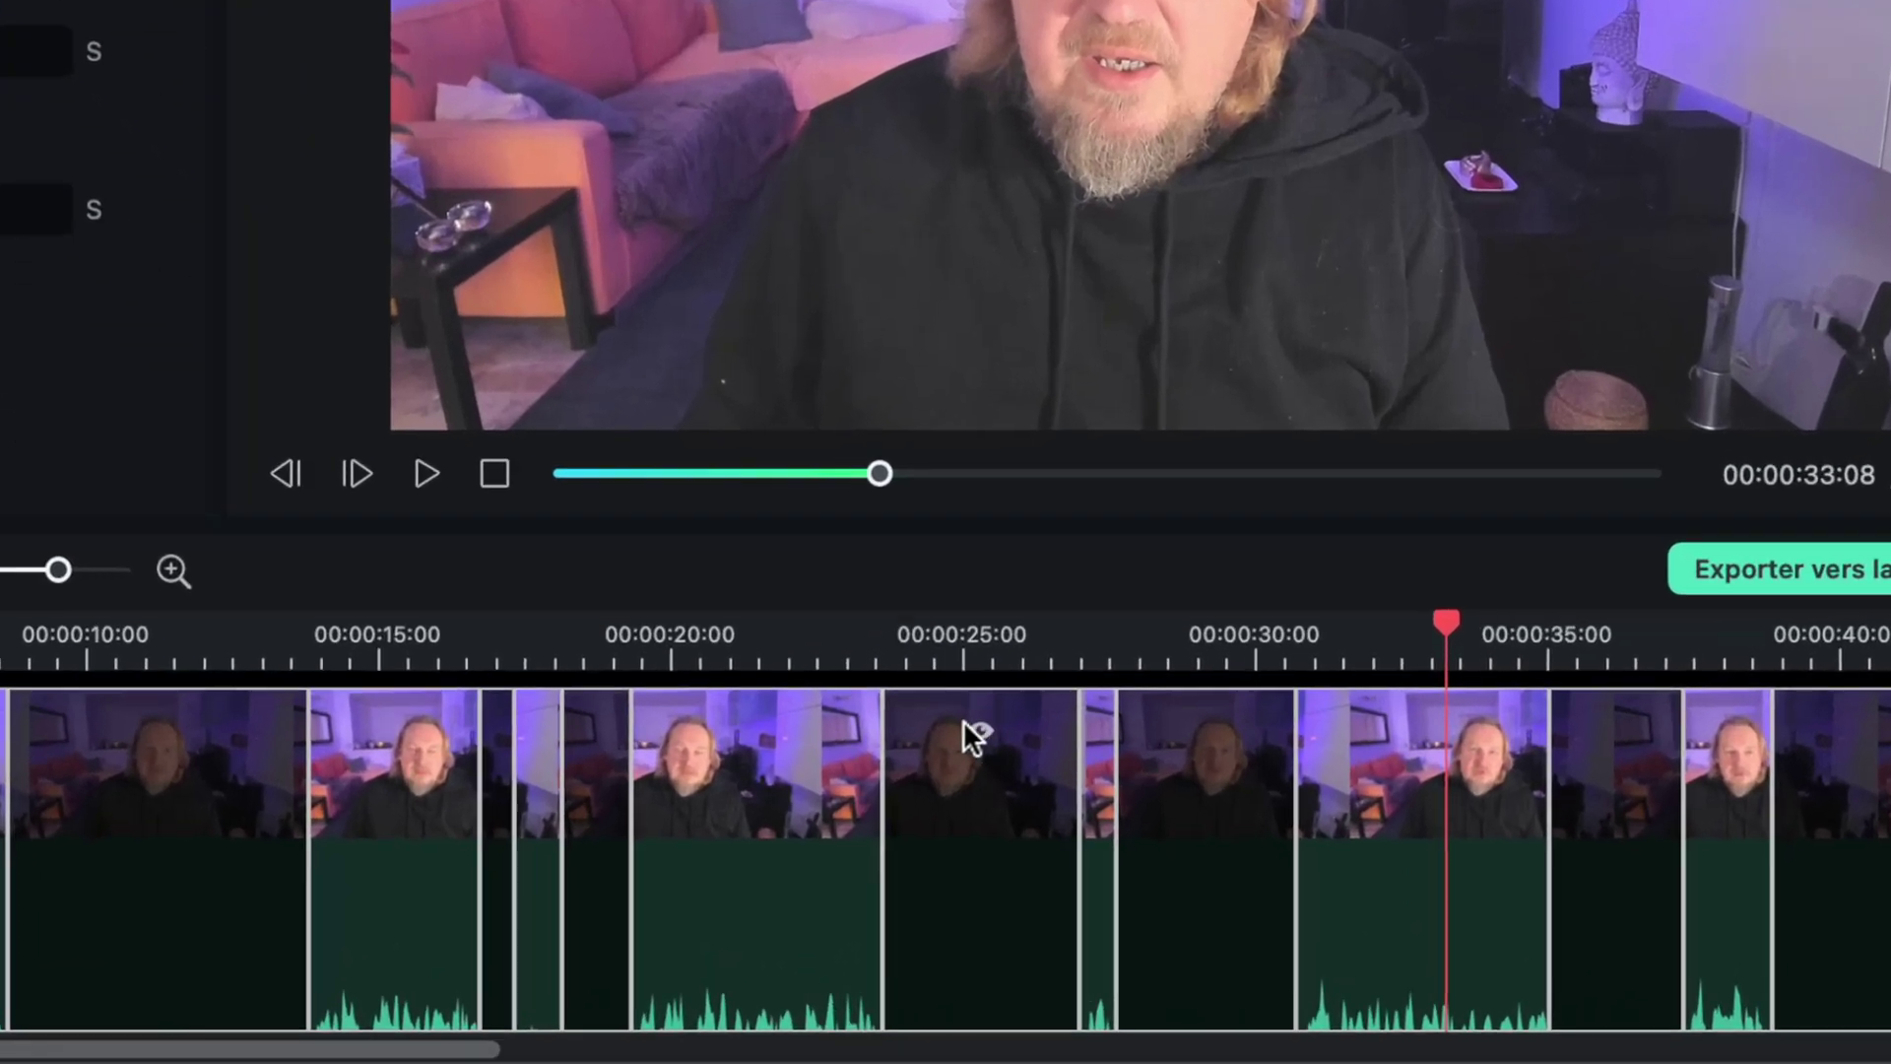
Restore the silent segment between about 24 and 27 seconds and exclude it again.
click(969, 733)
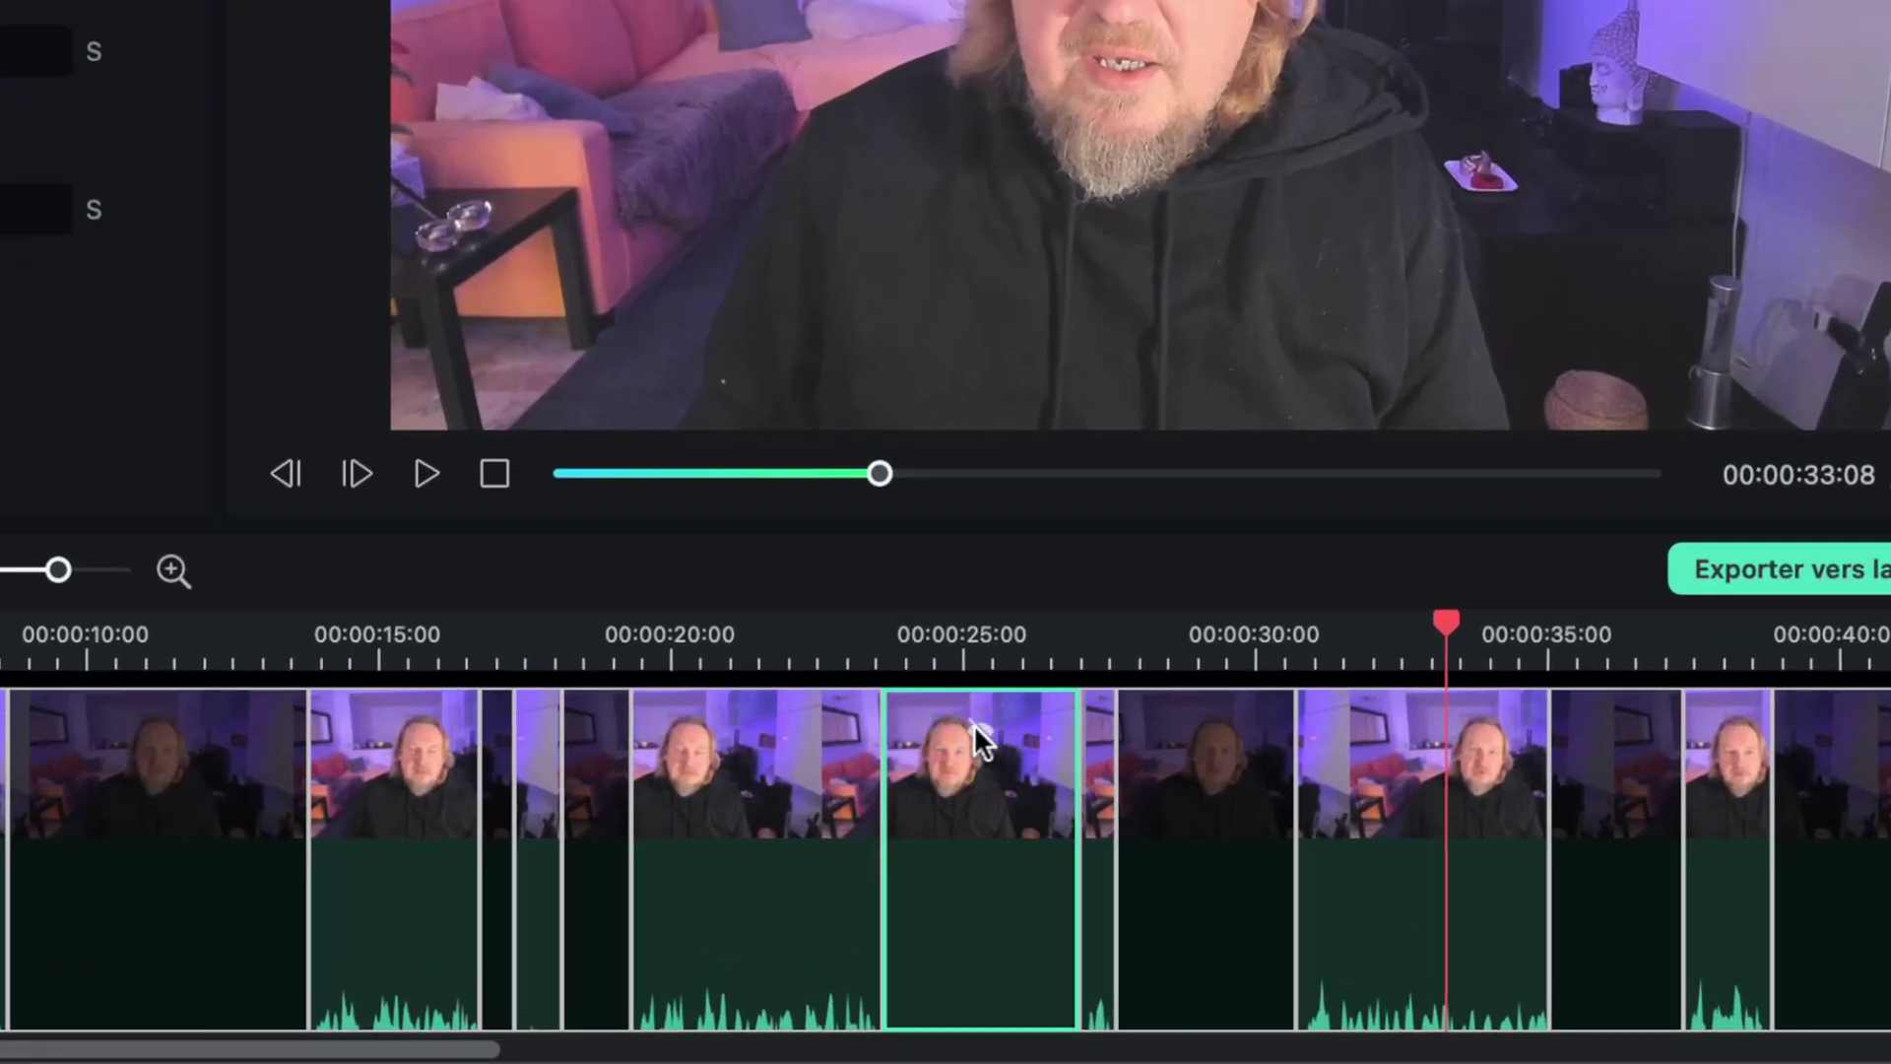
click(397, 621)
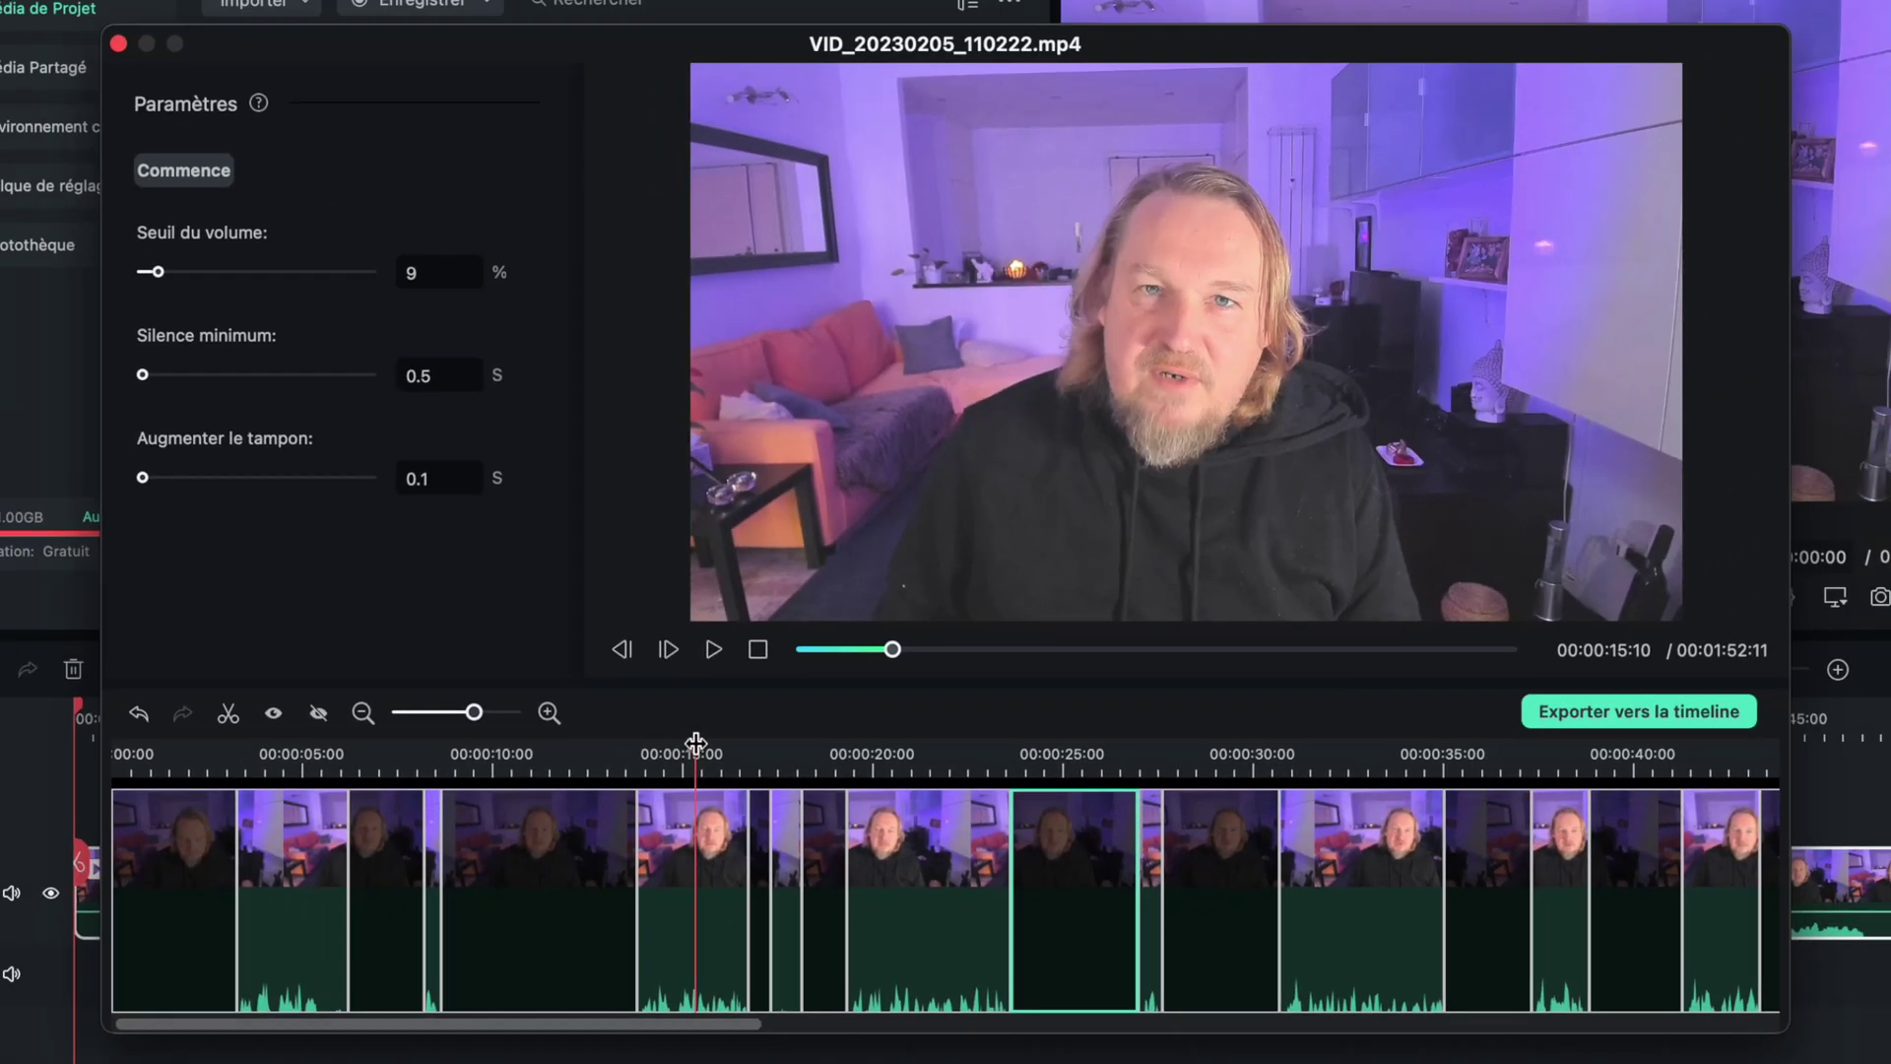
Split the kept speech segment at 00:00:21:14.
drag(398, 621, 597, 637)
drag(825, 756, 931, 762)
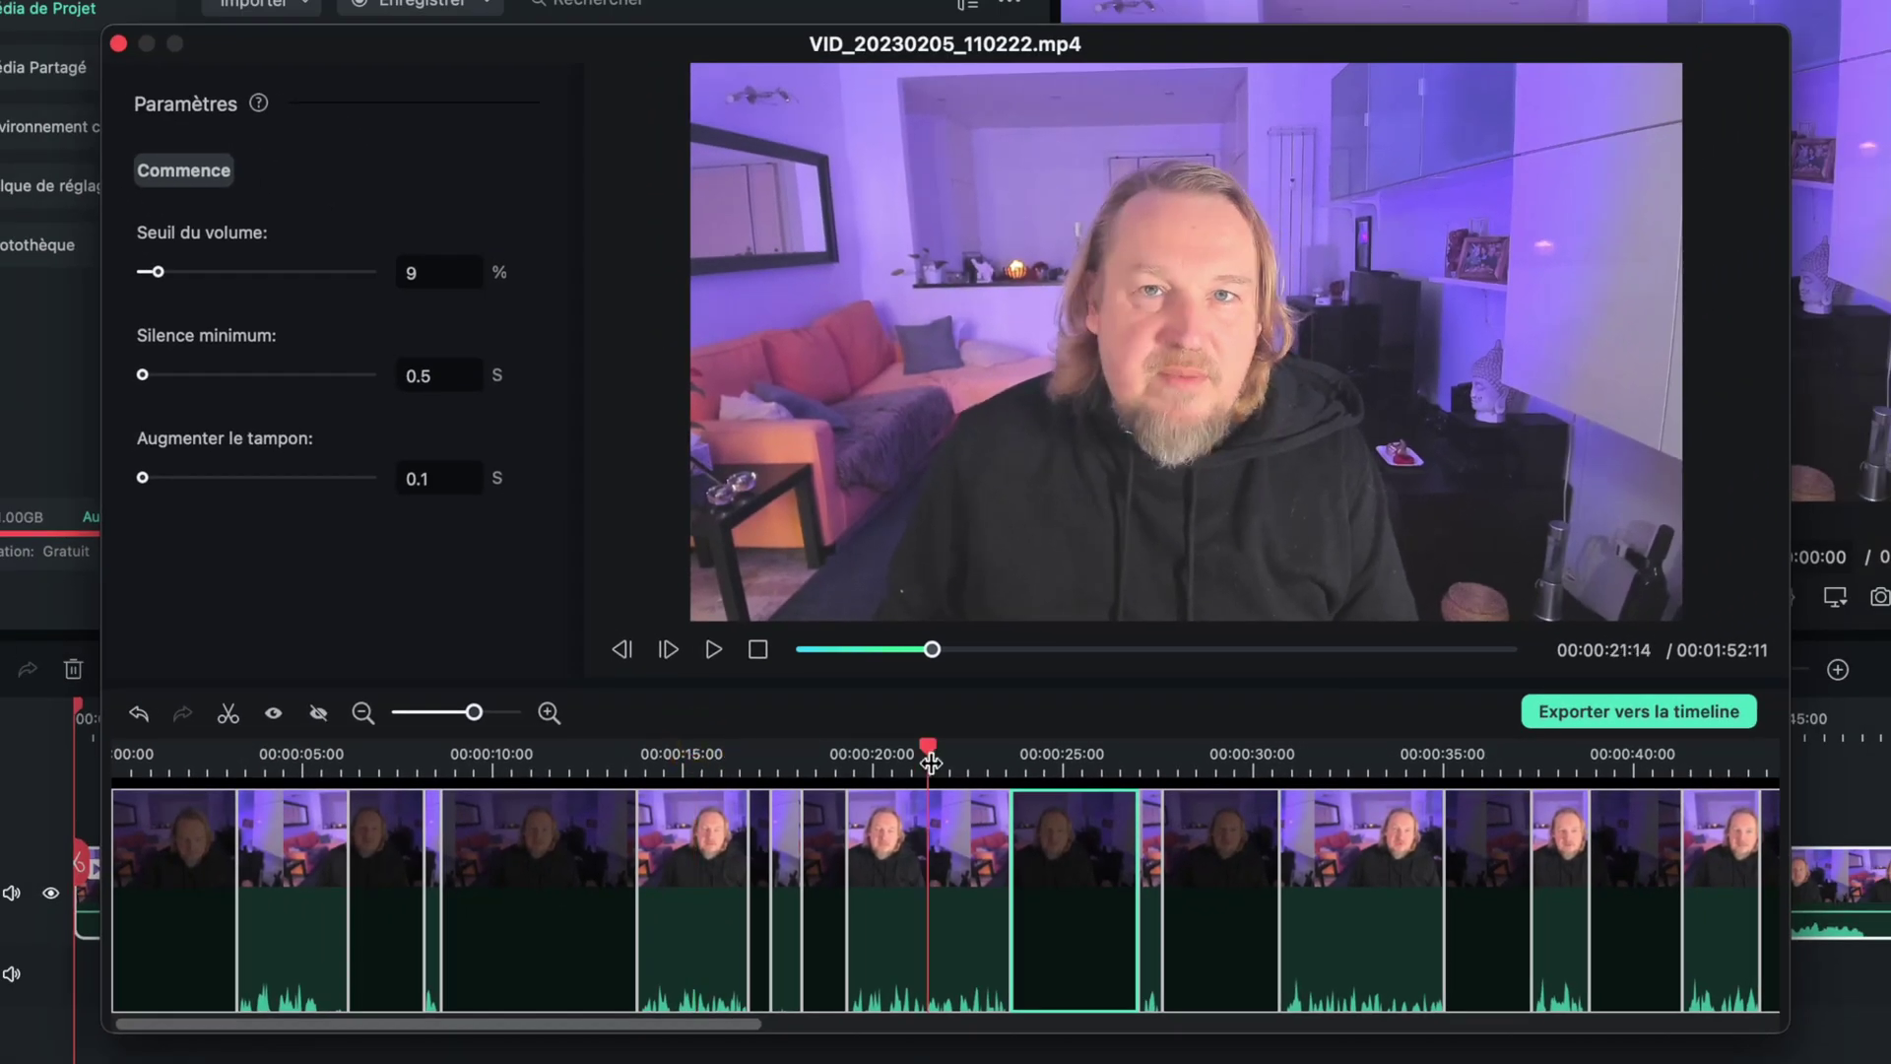
click(917, 869)
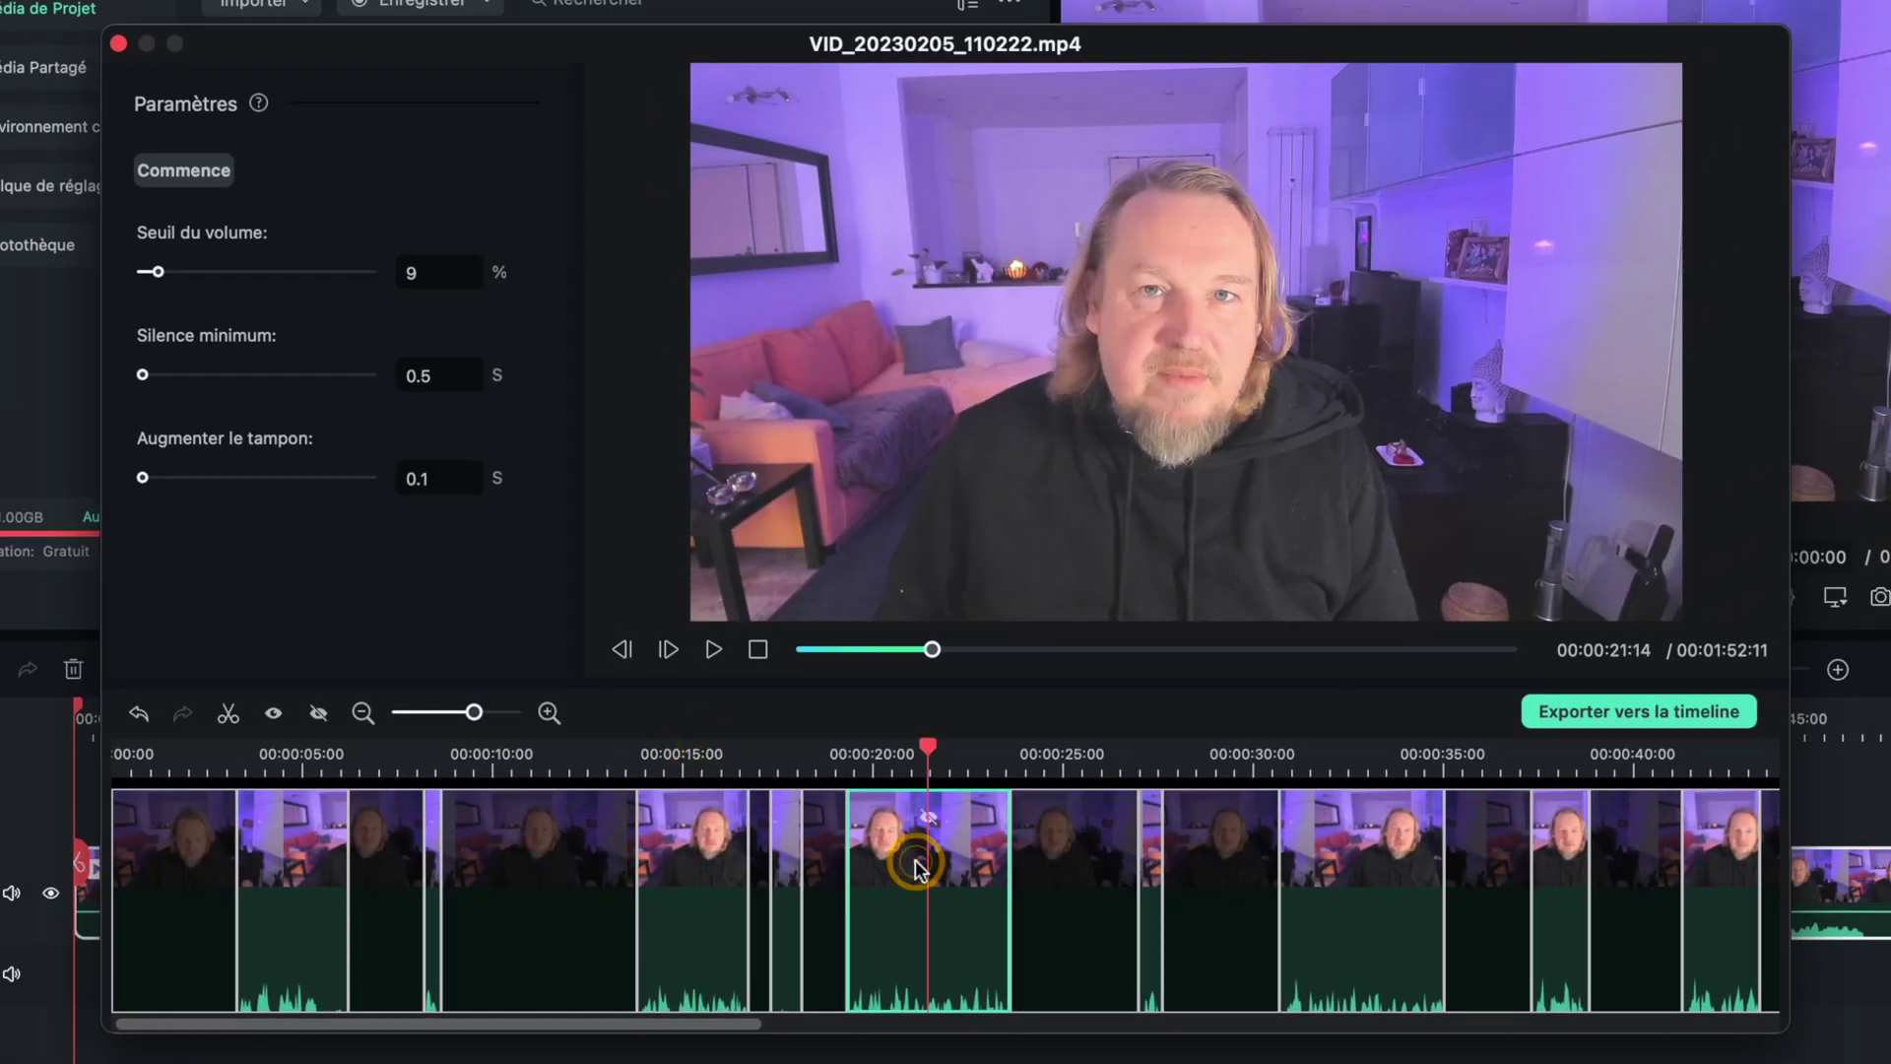
click(227, 712)
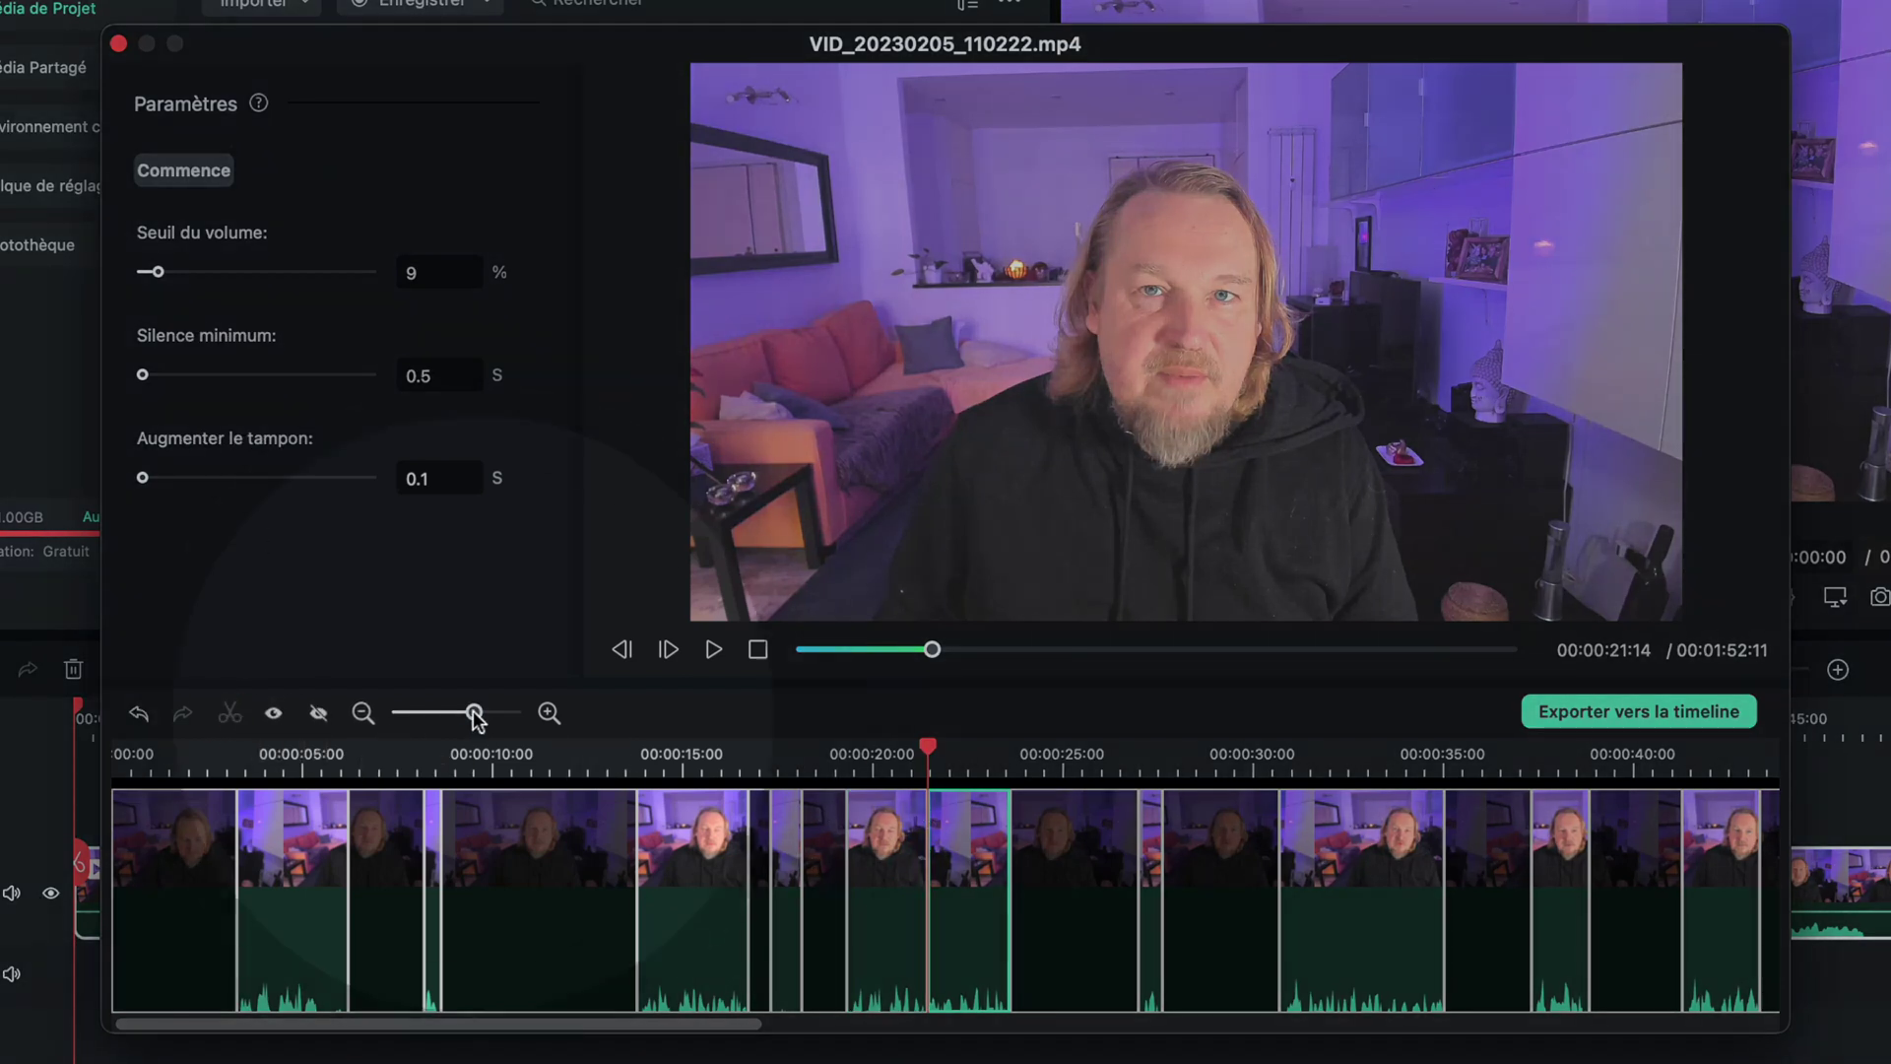
Set the buffer to 0.5 s and rerun the silence detection.
mouse_move(474, 713)
mouse_down()
mouse_move(454, 712)
mouse_move(479, 712)
mouse_up()
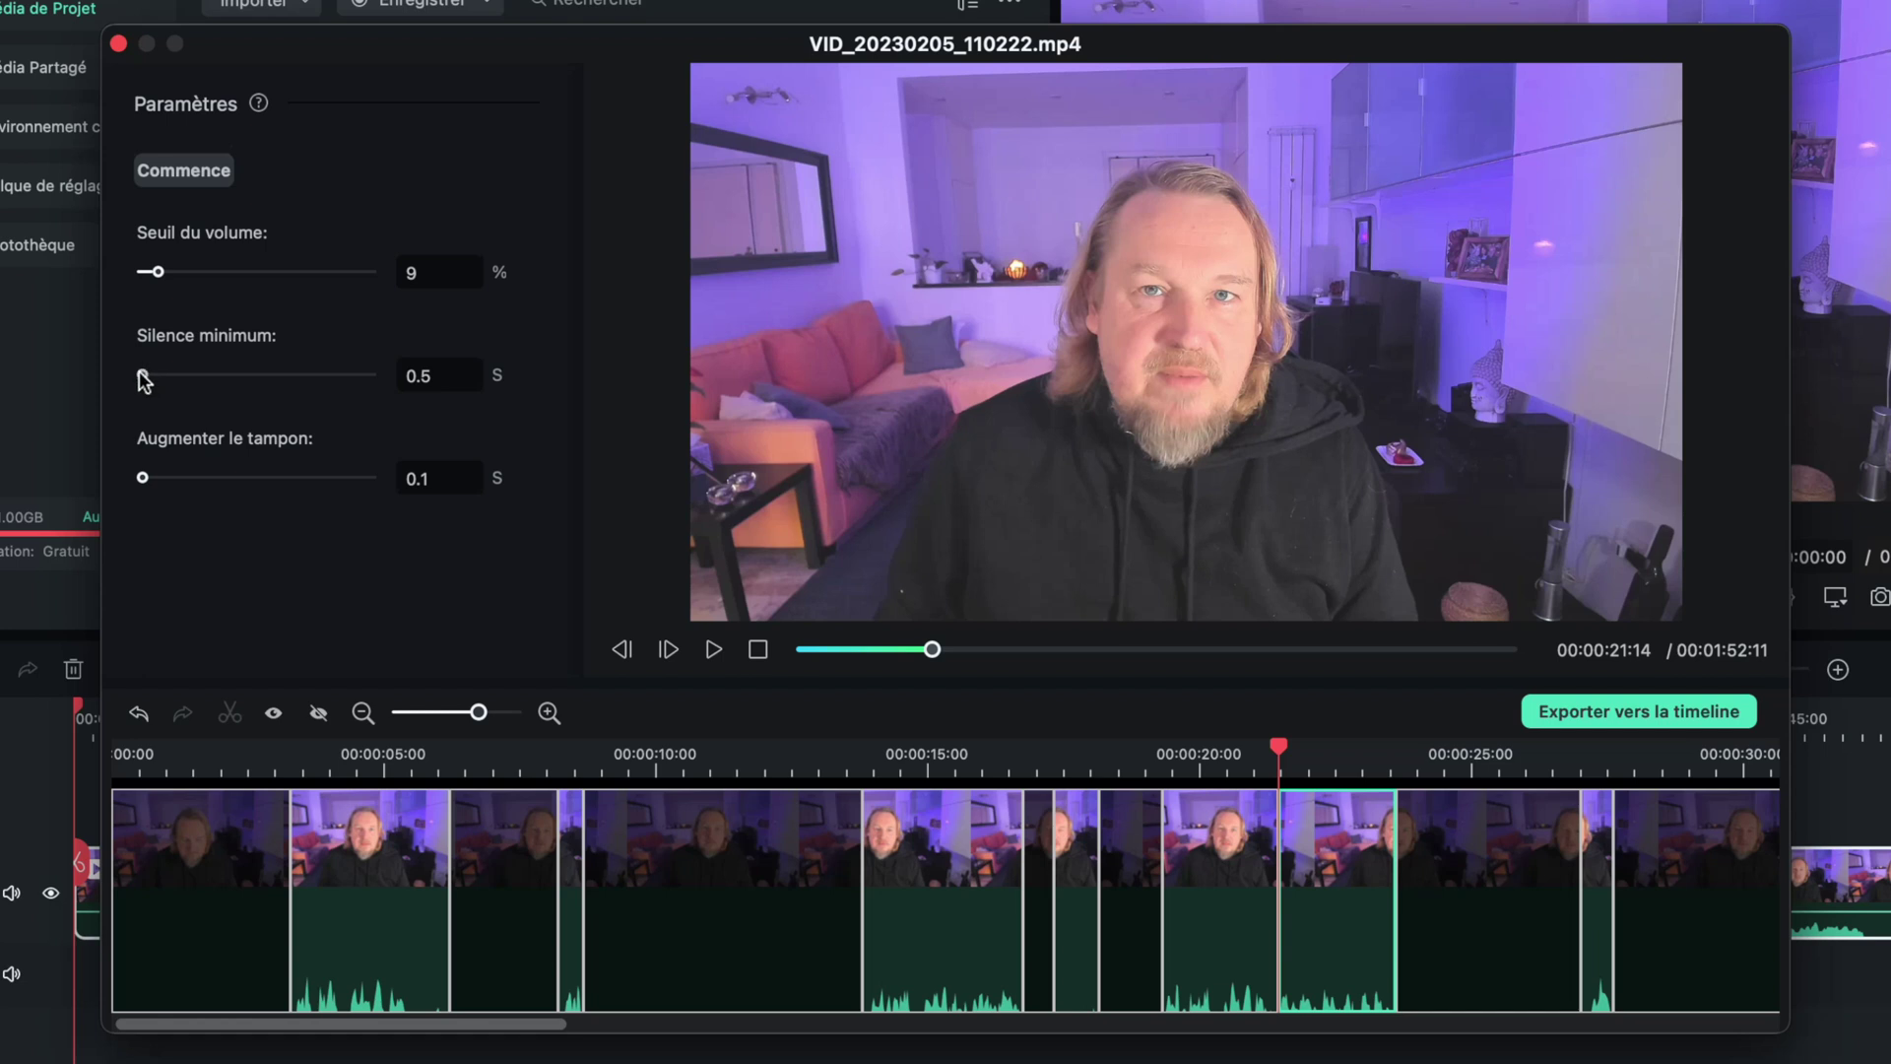
click(146, 478)
drag(148, 478, 159, 480)
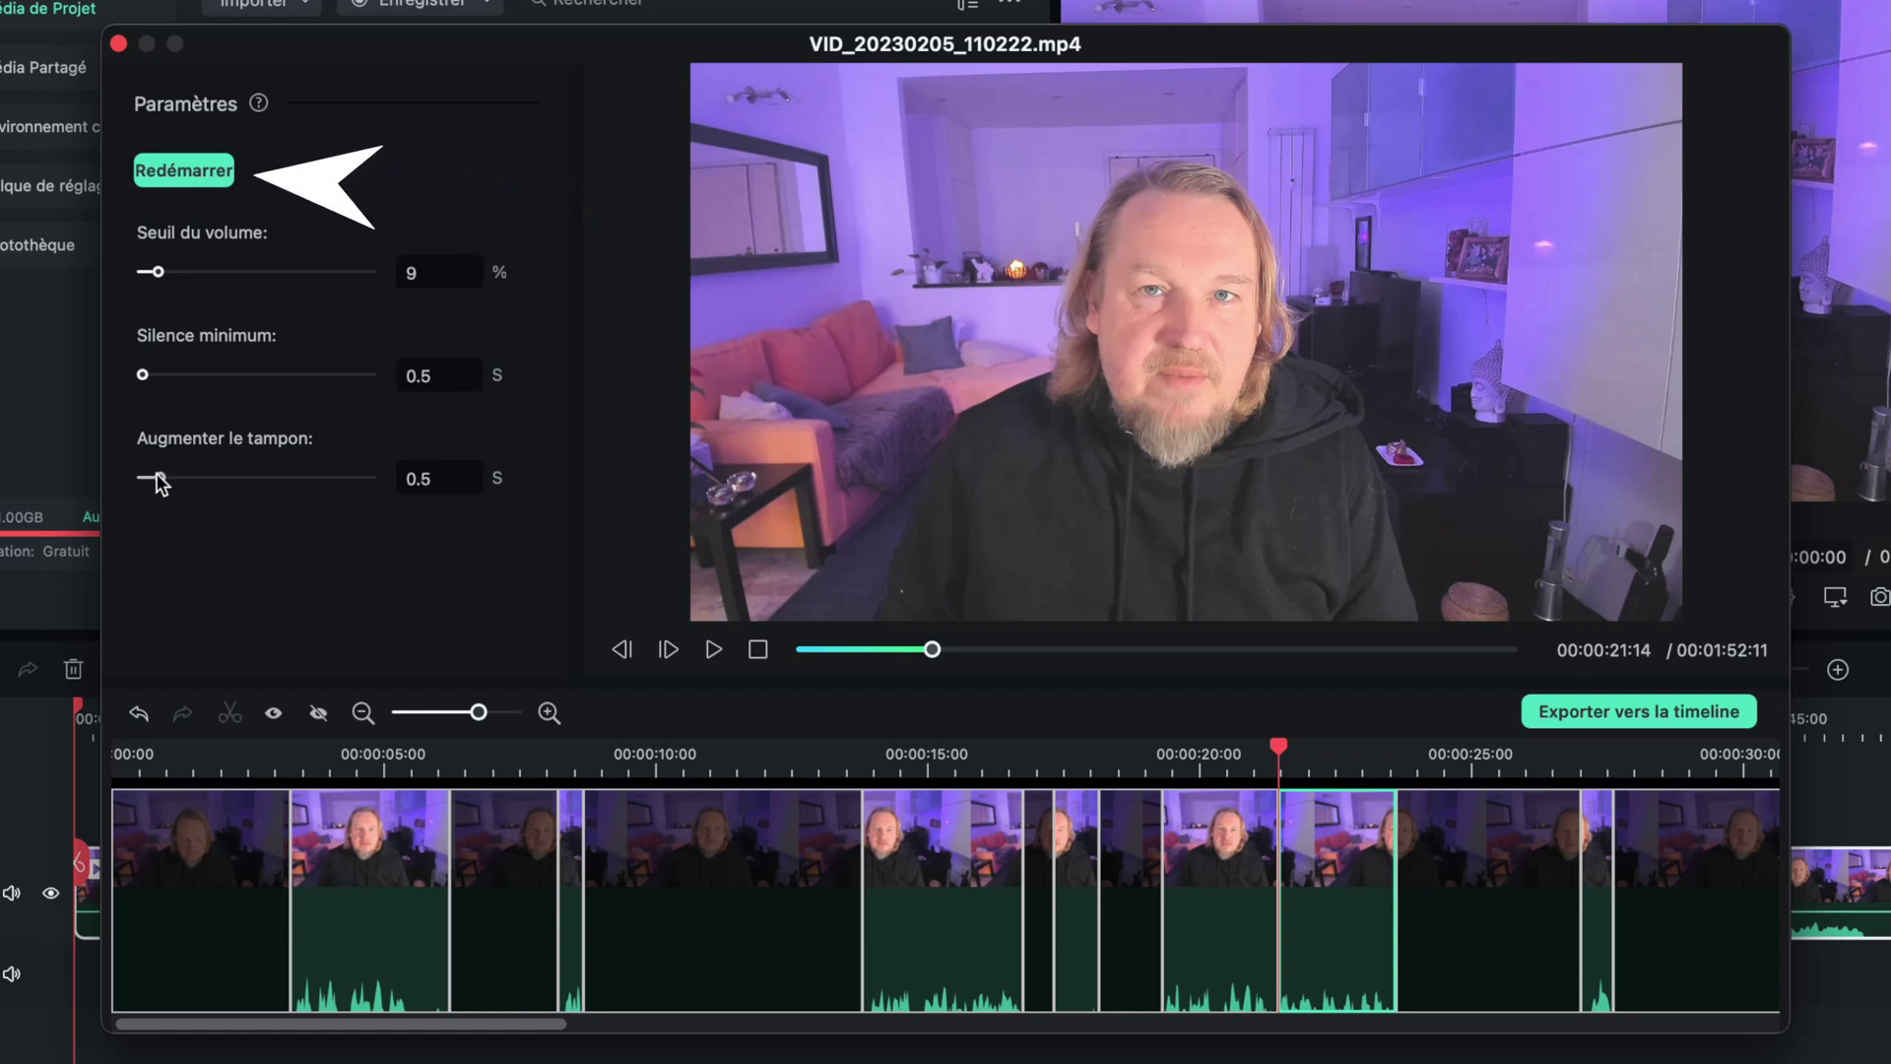
click(185, 171)
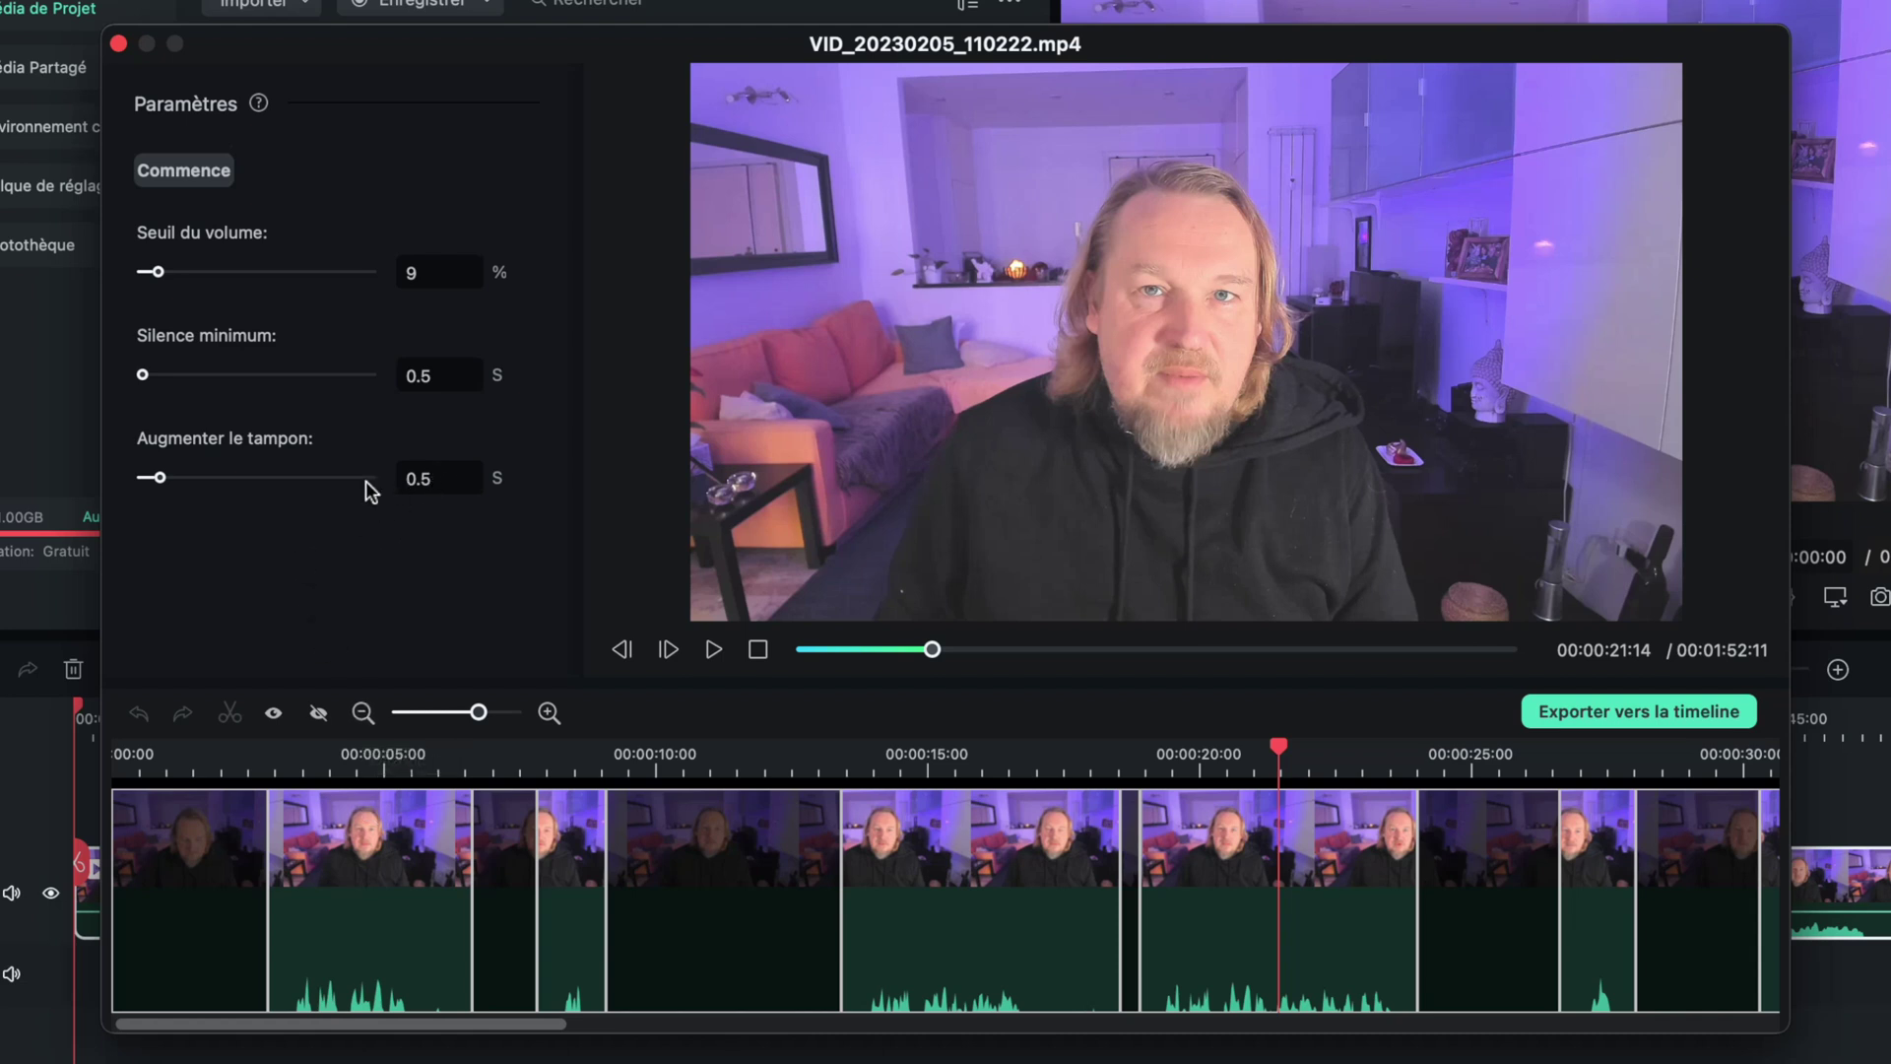
Reduce the buffer to 0.2 s and run the silence detection again.
drag(161, 475, 152, 475)
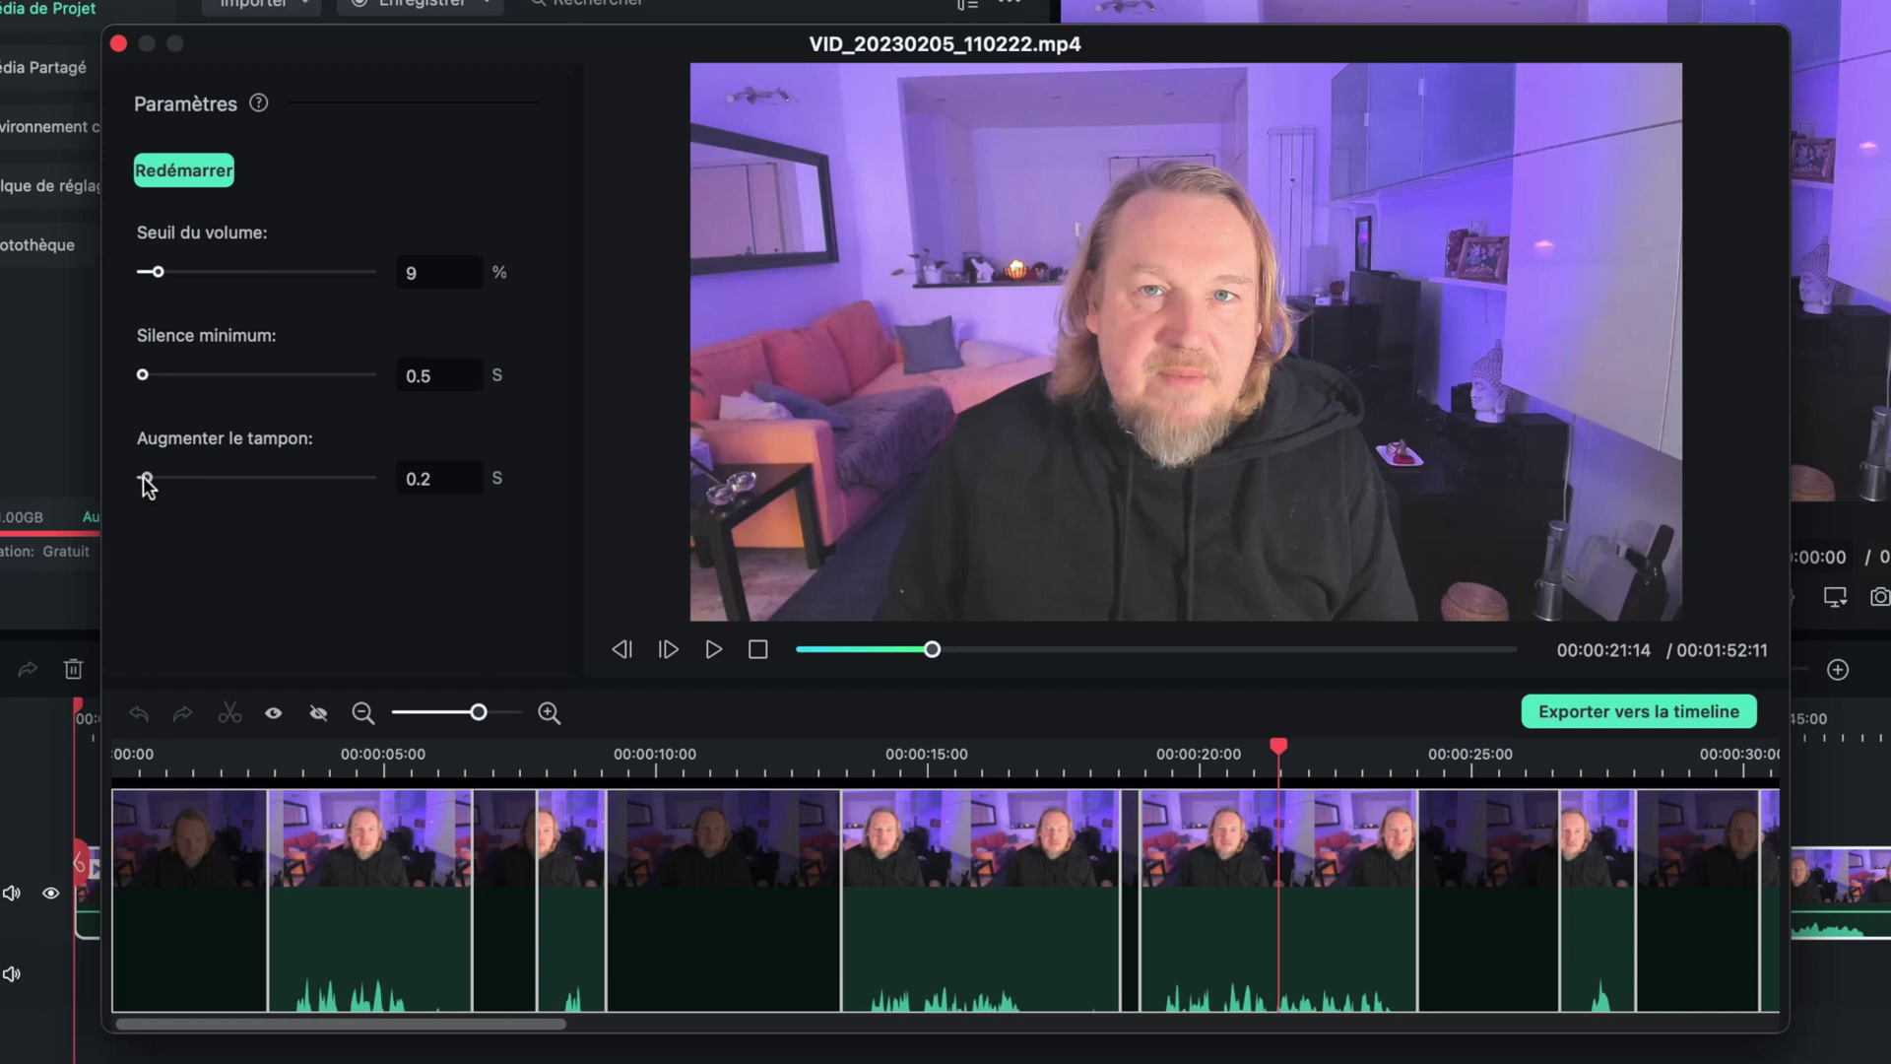
click(194, 173)
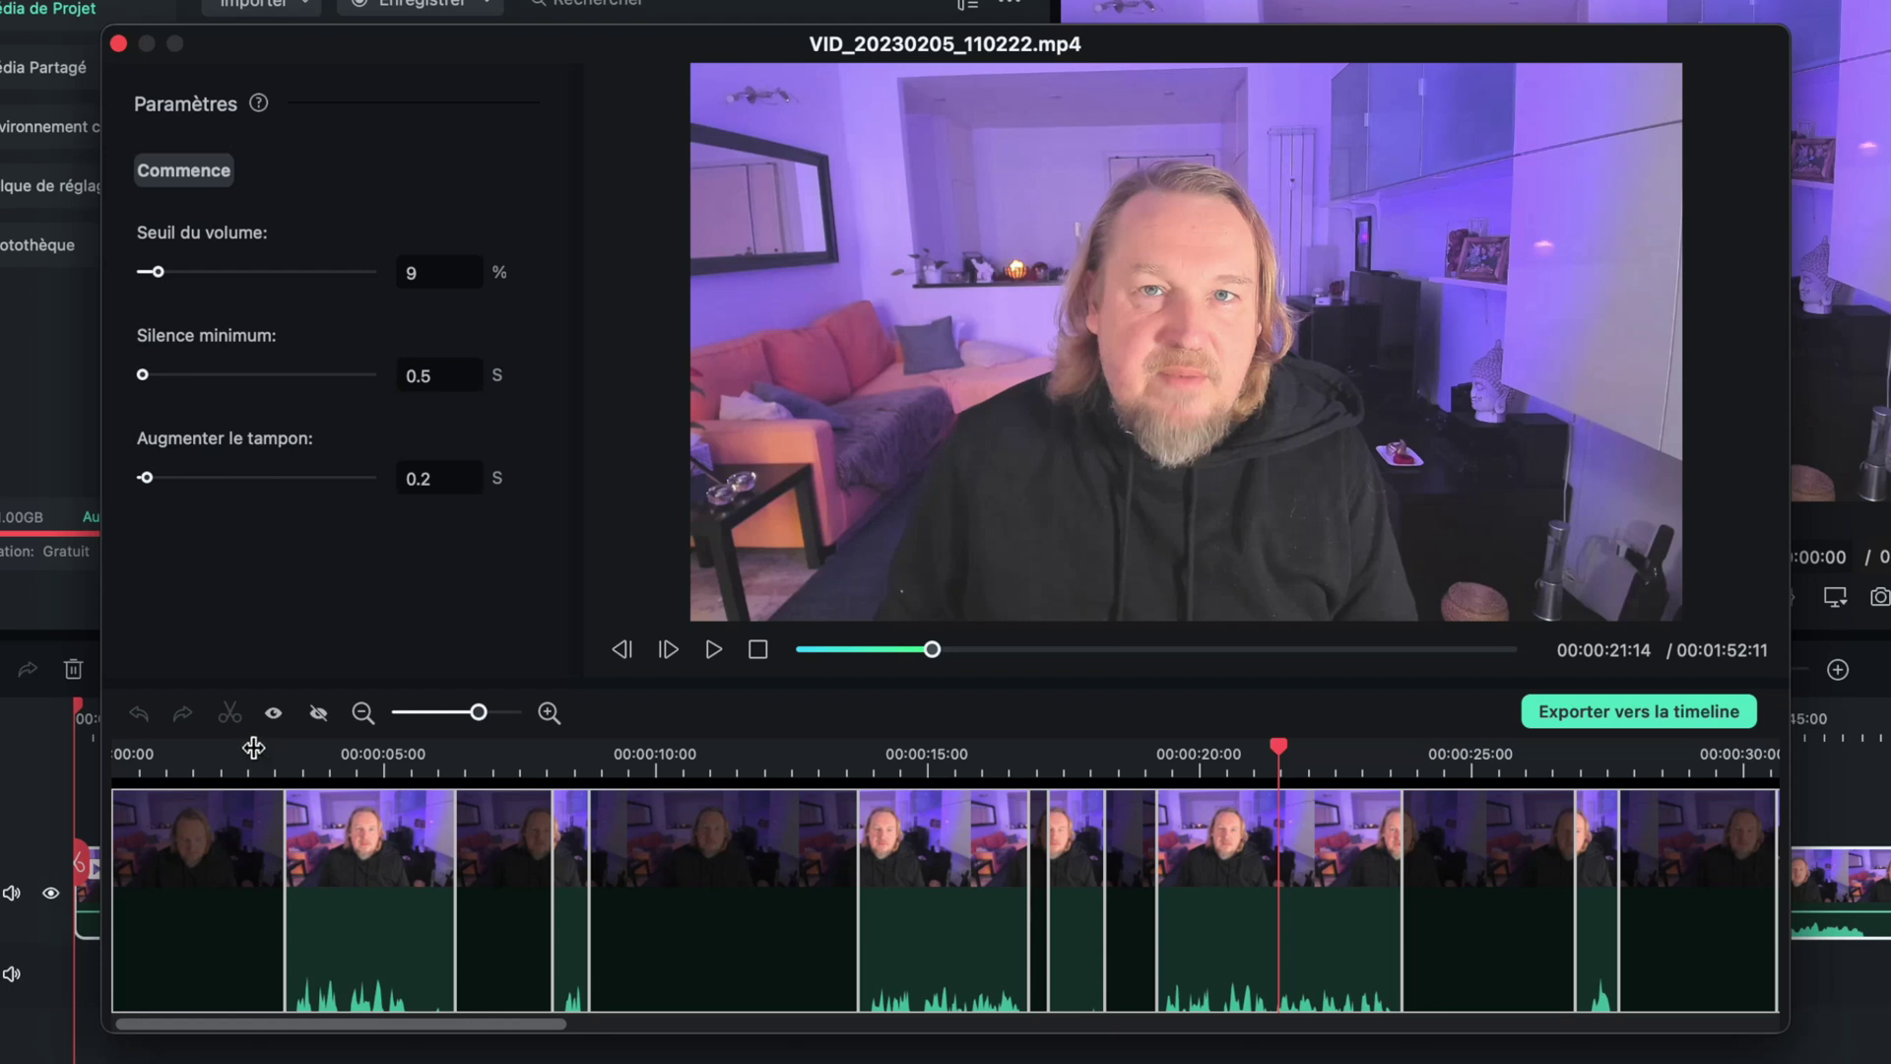
Preview the opening of the result and exclude the speech segments at about 3–6 s and 8–9 s.
click(190, 747)
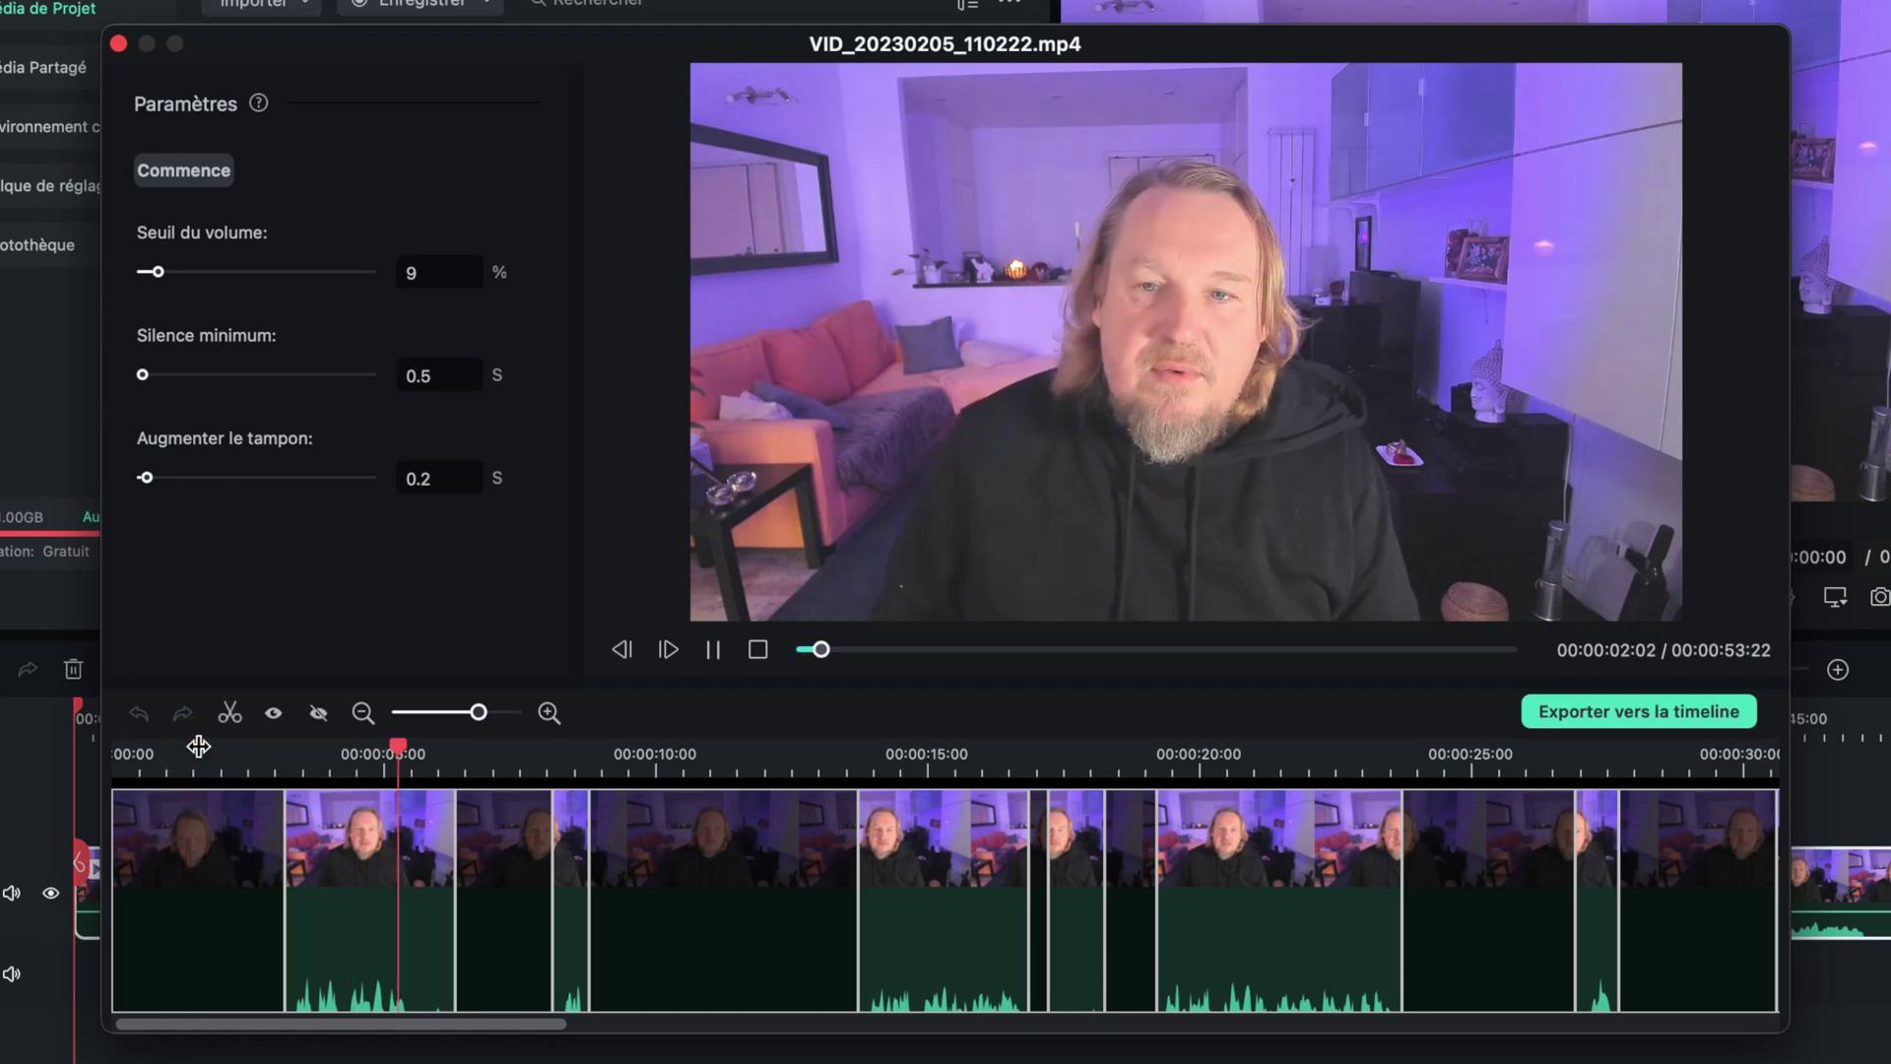
key(space)
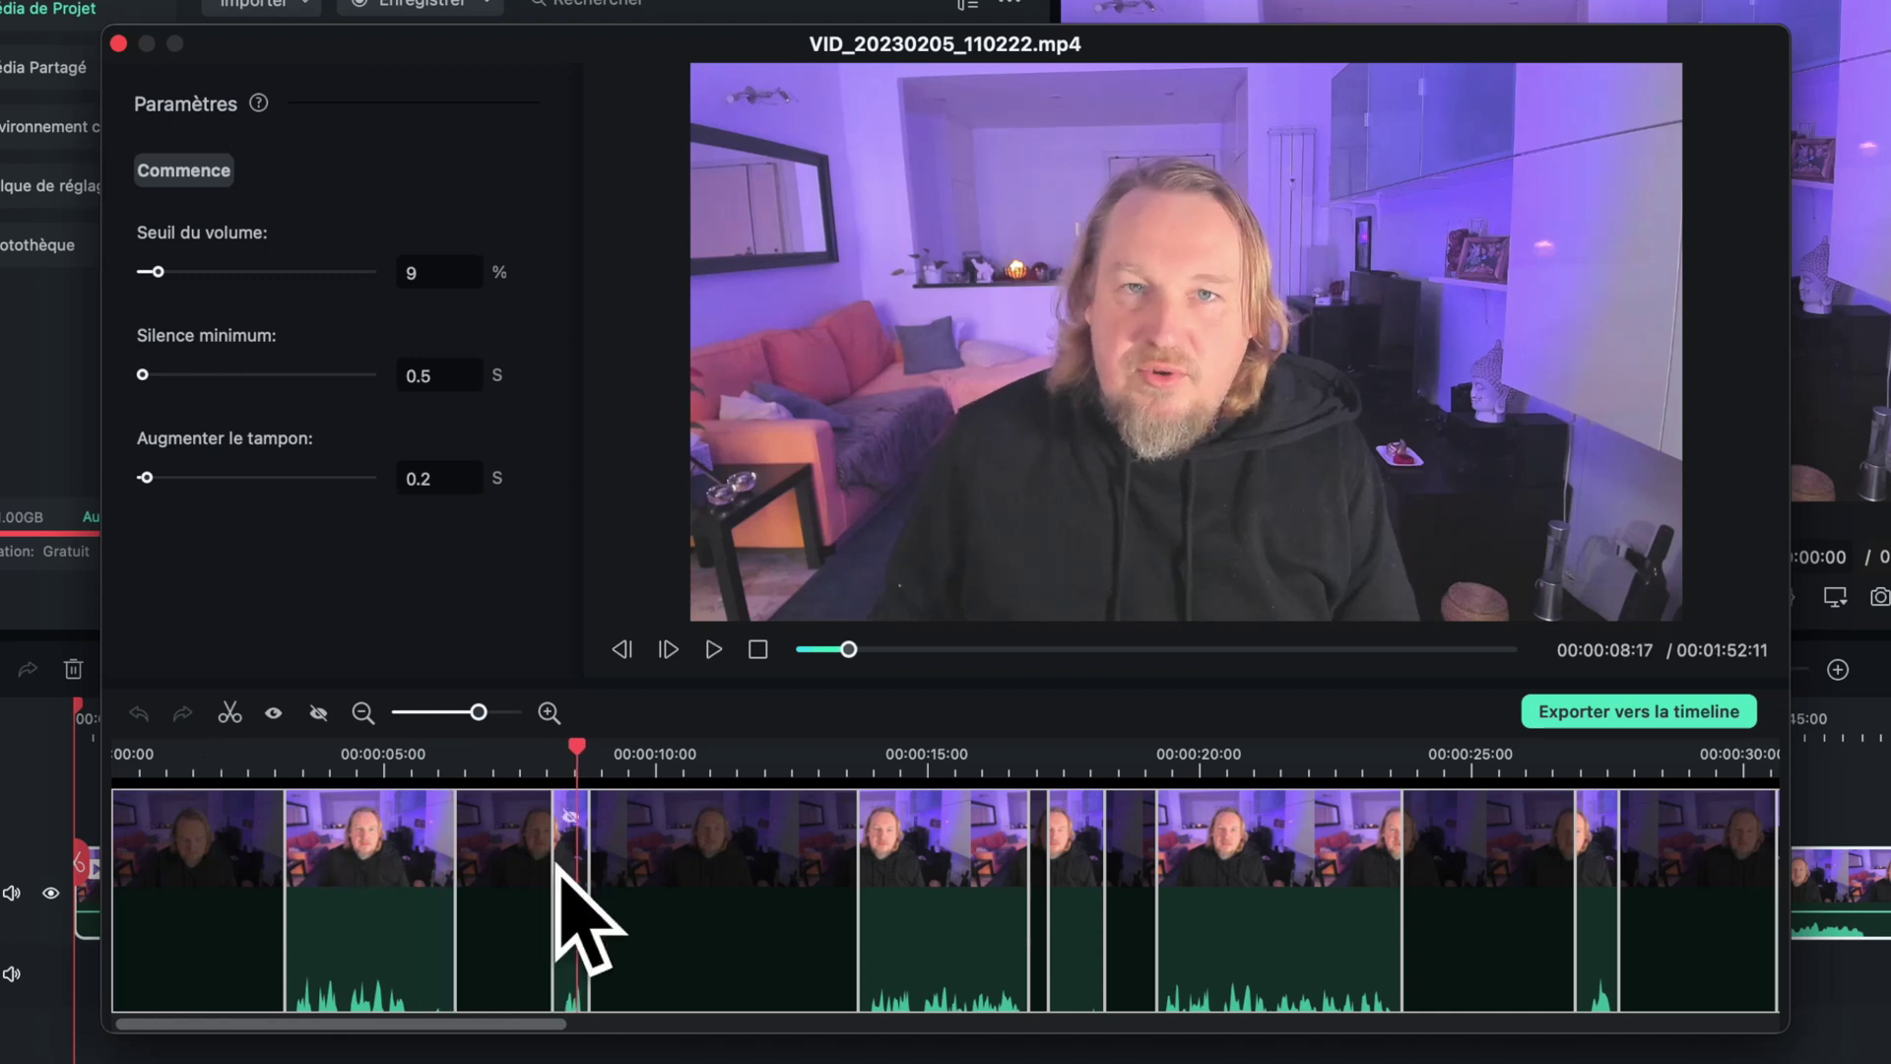
click(368, 814)
click(569, 817)
Play the result from 00:00:13:14 and exclude the kept segments at about 14–17 s and 17–18 s.
click(843, 753)
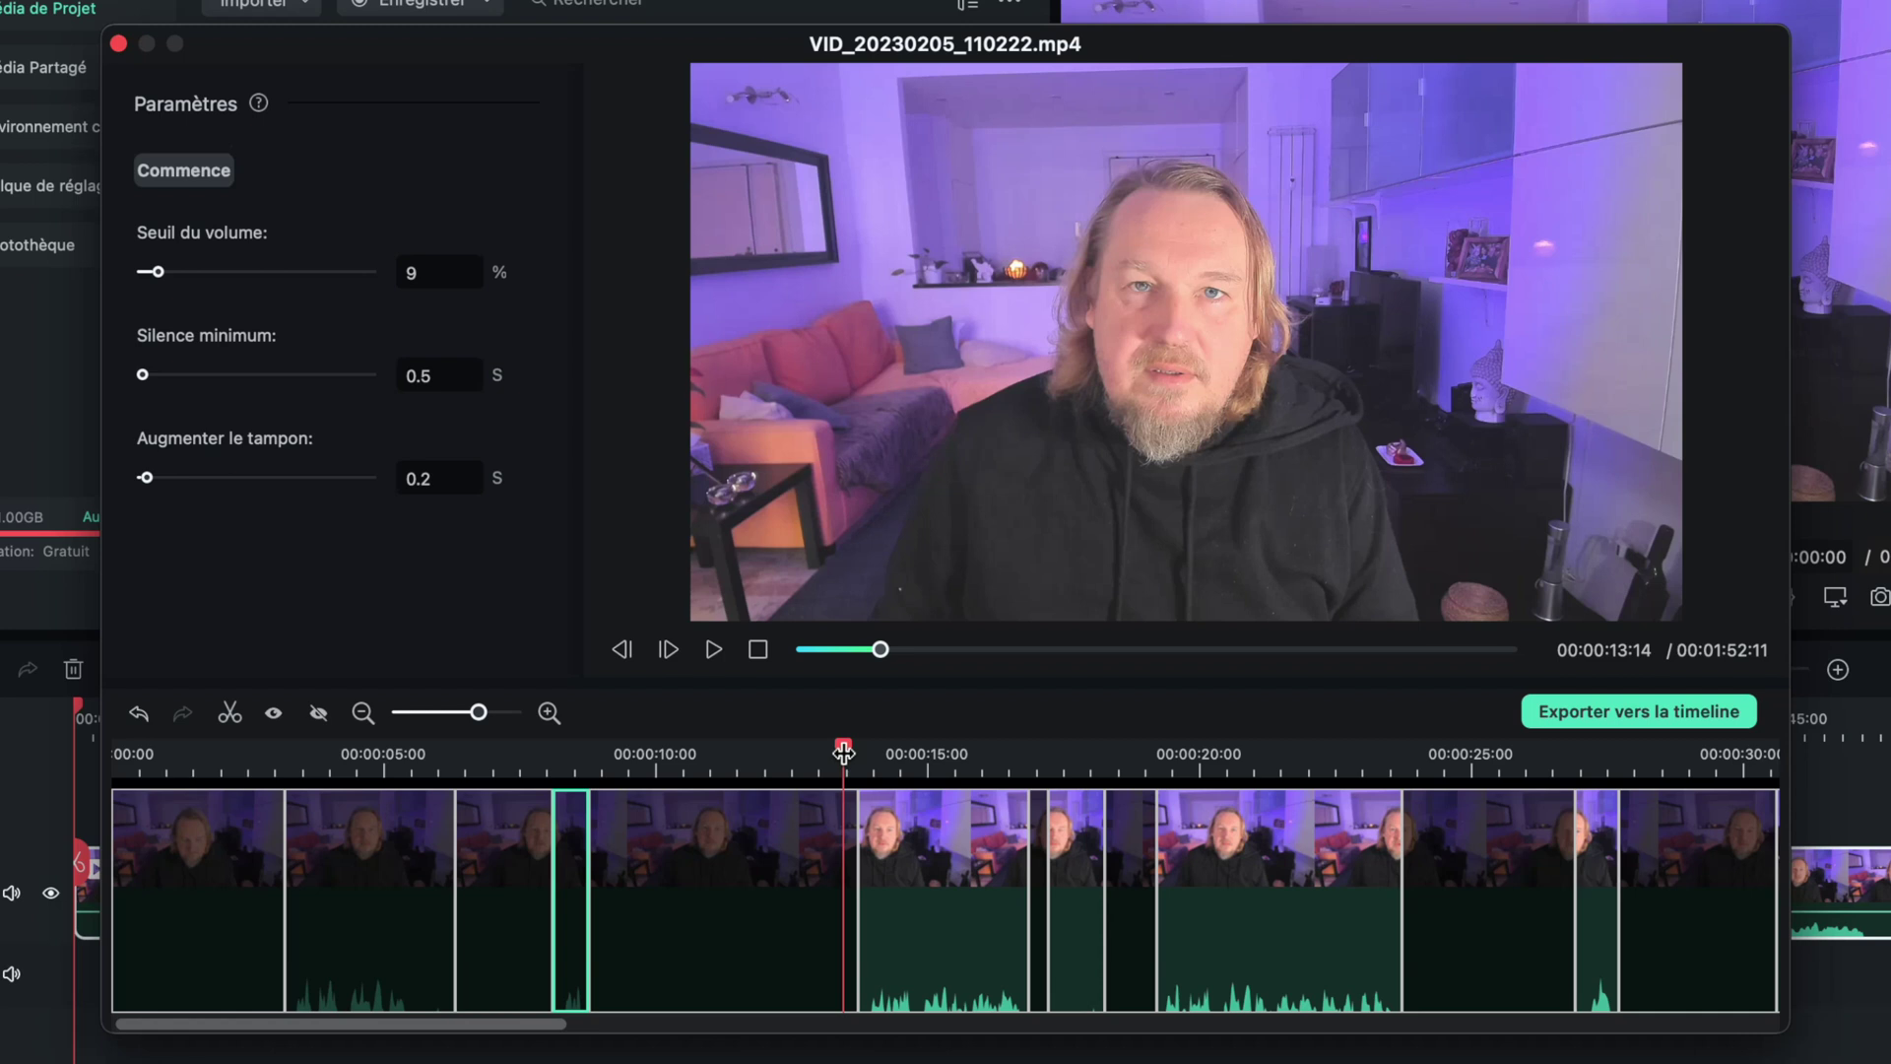
key(space)
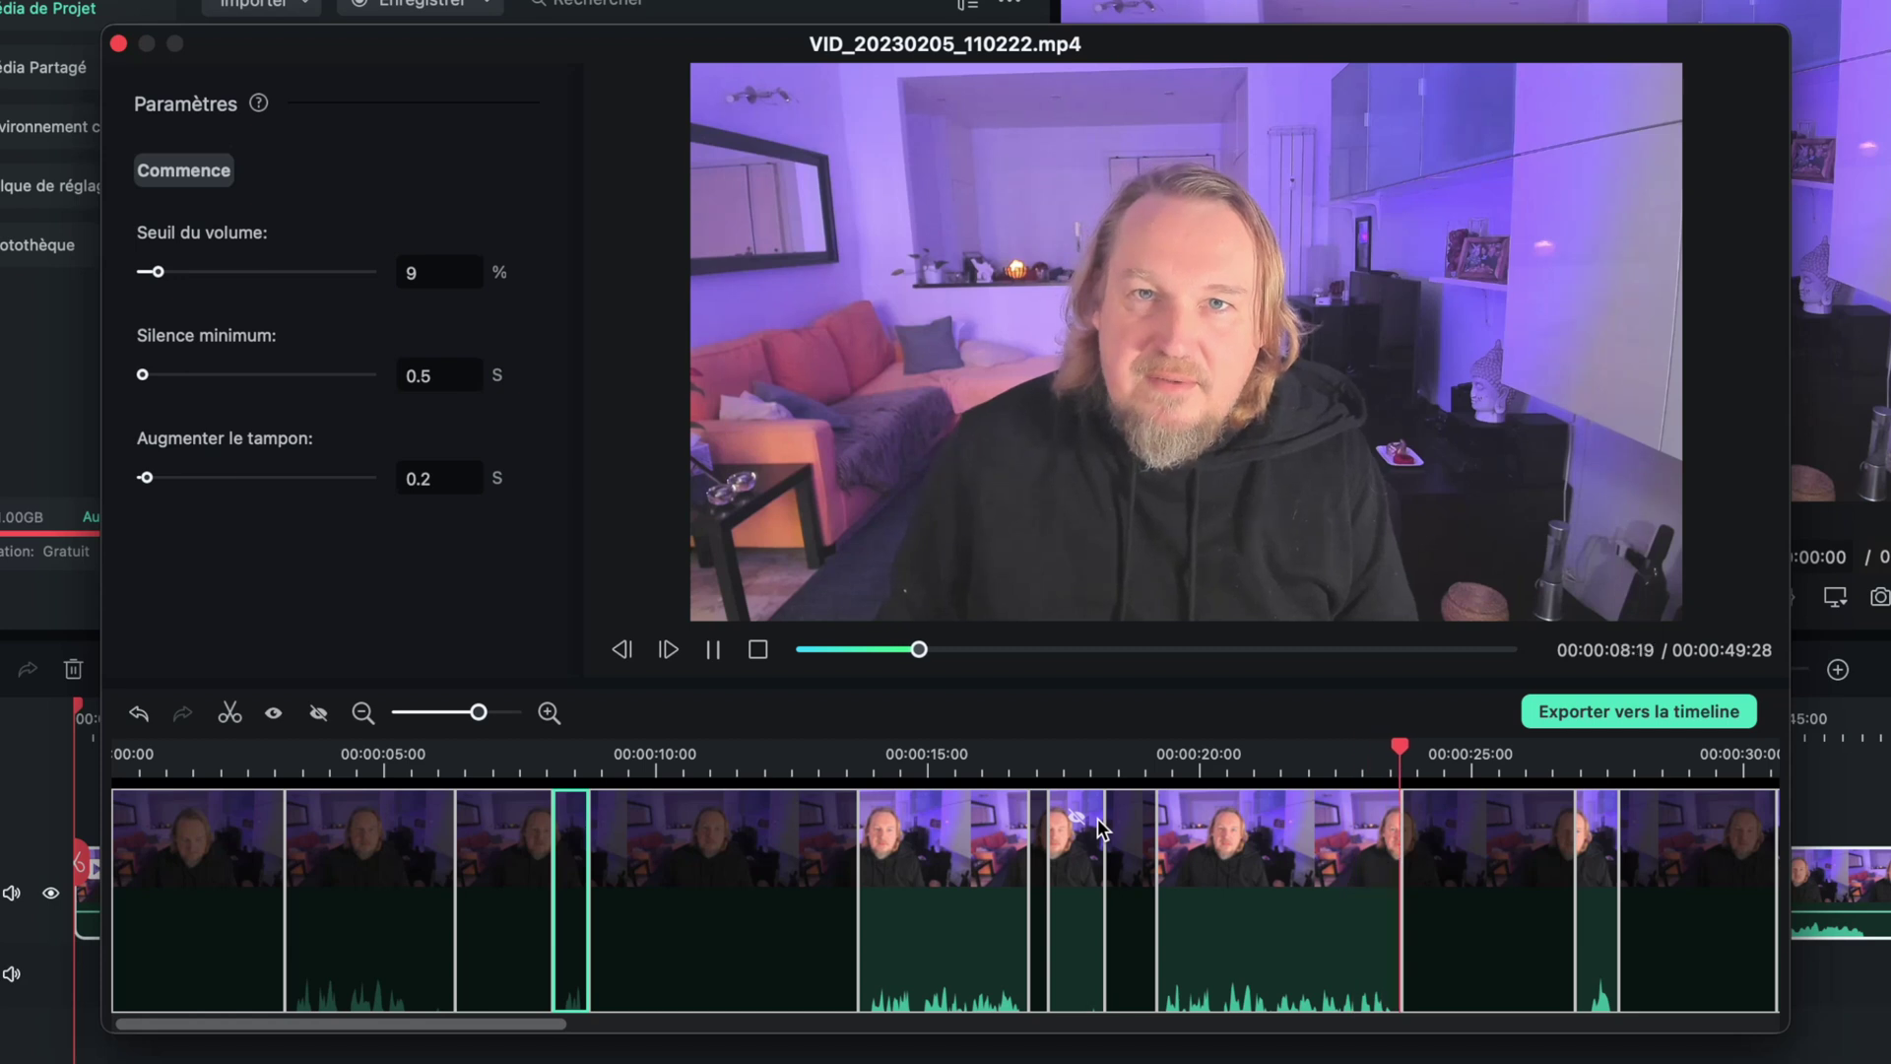
key(space)
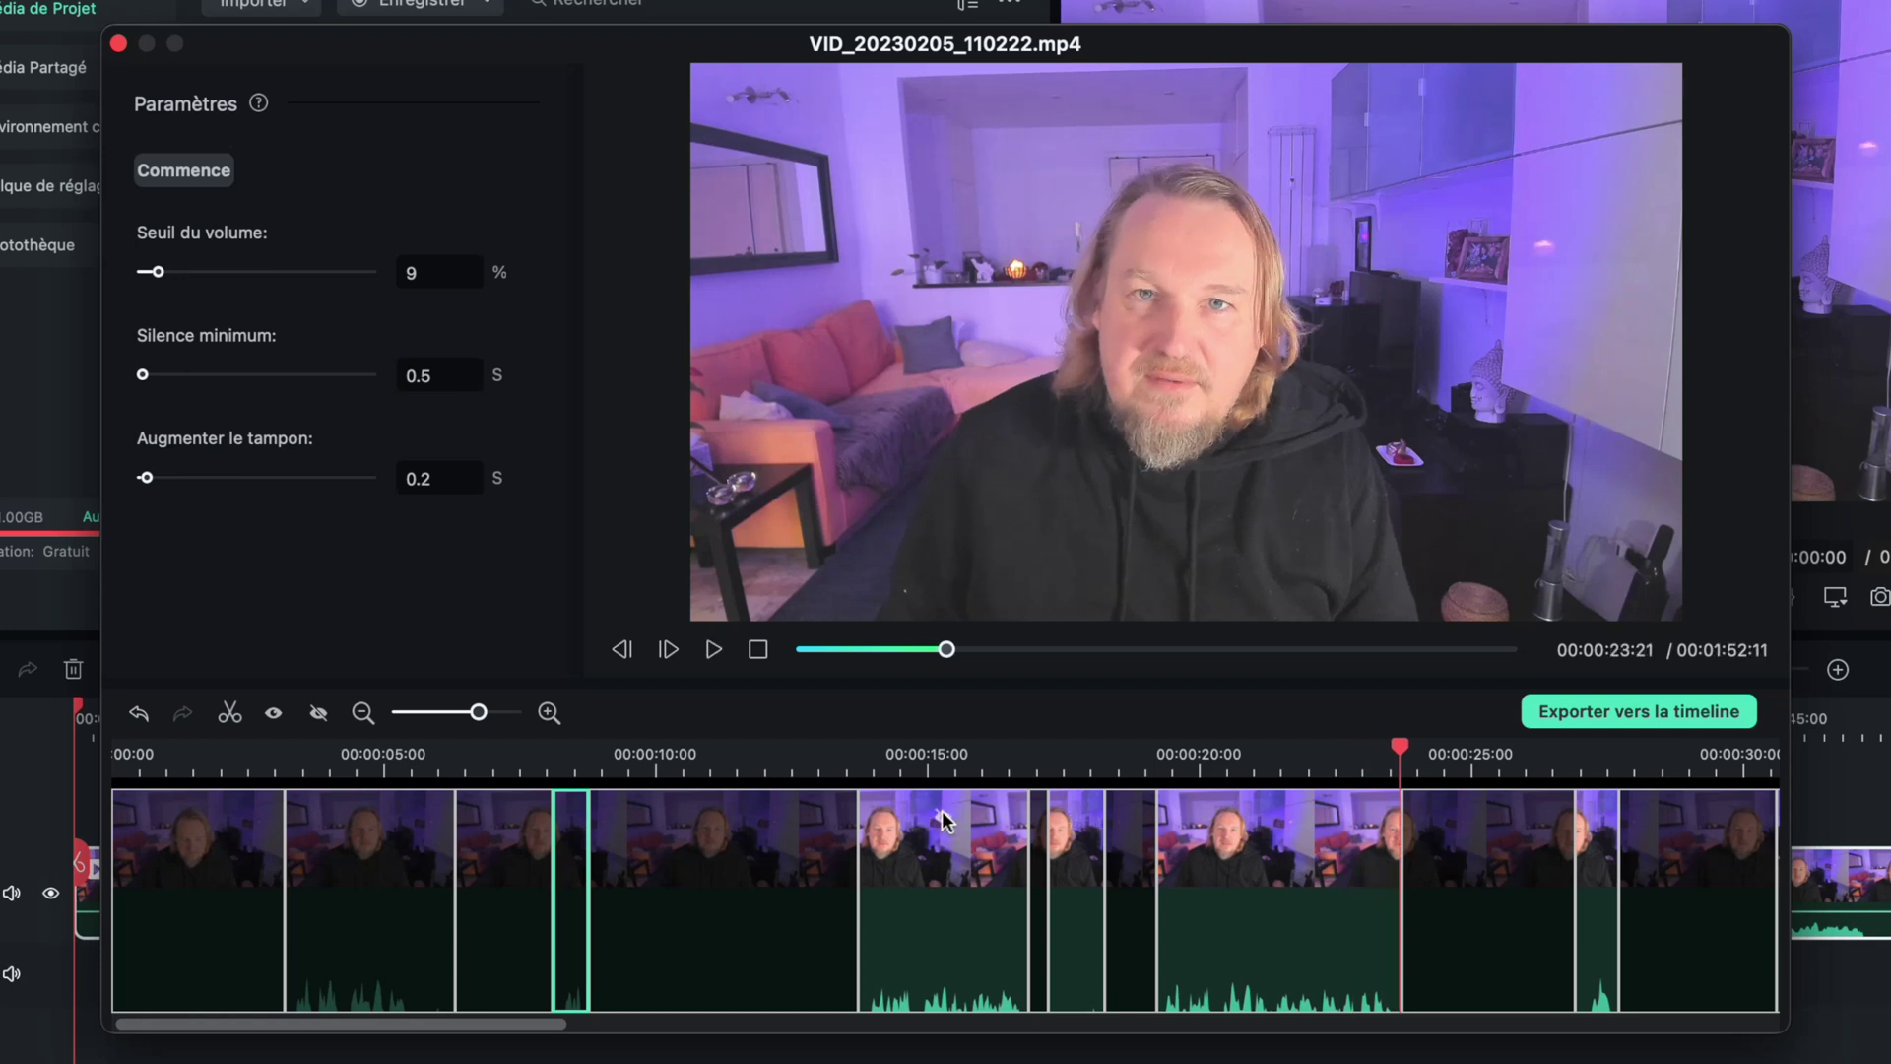
click(943, 819)
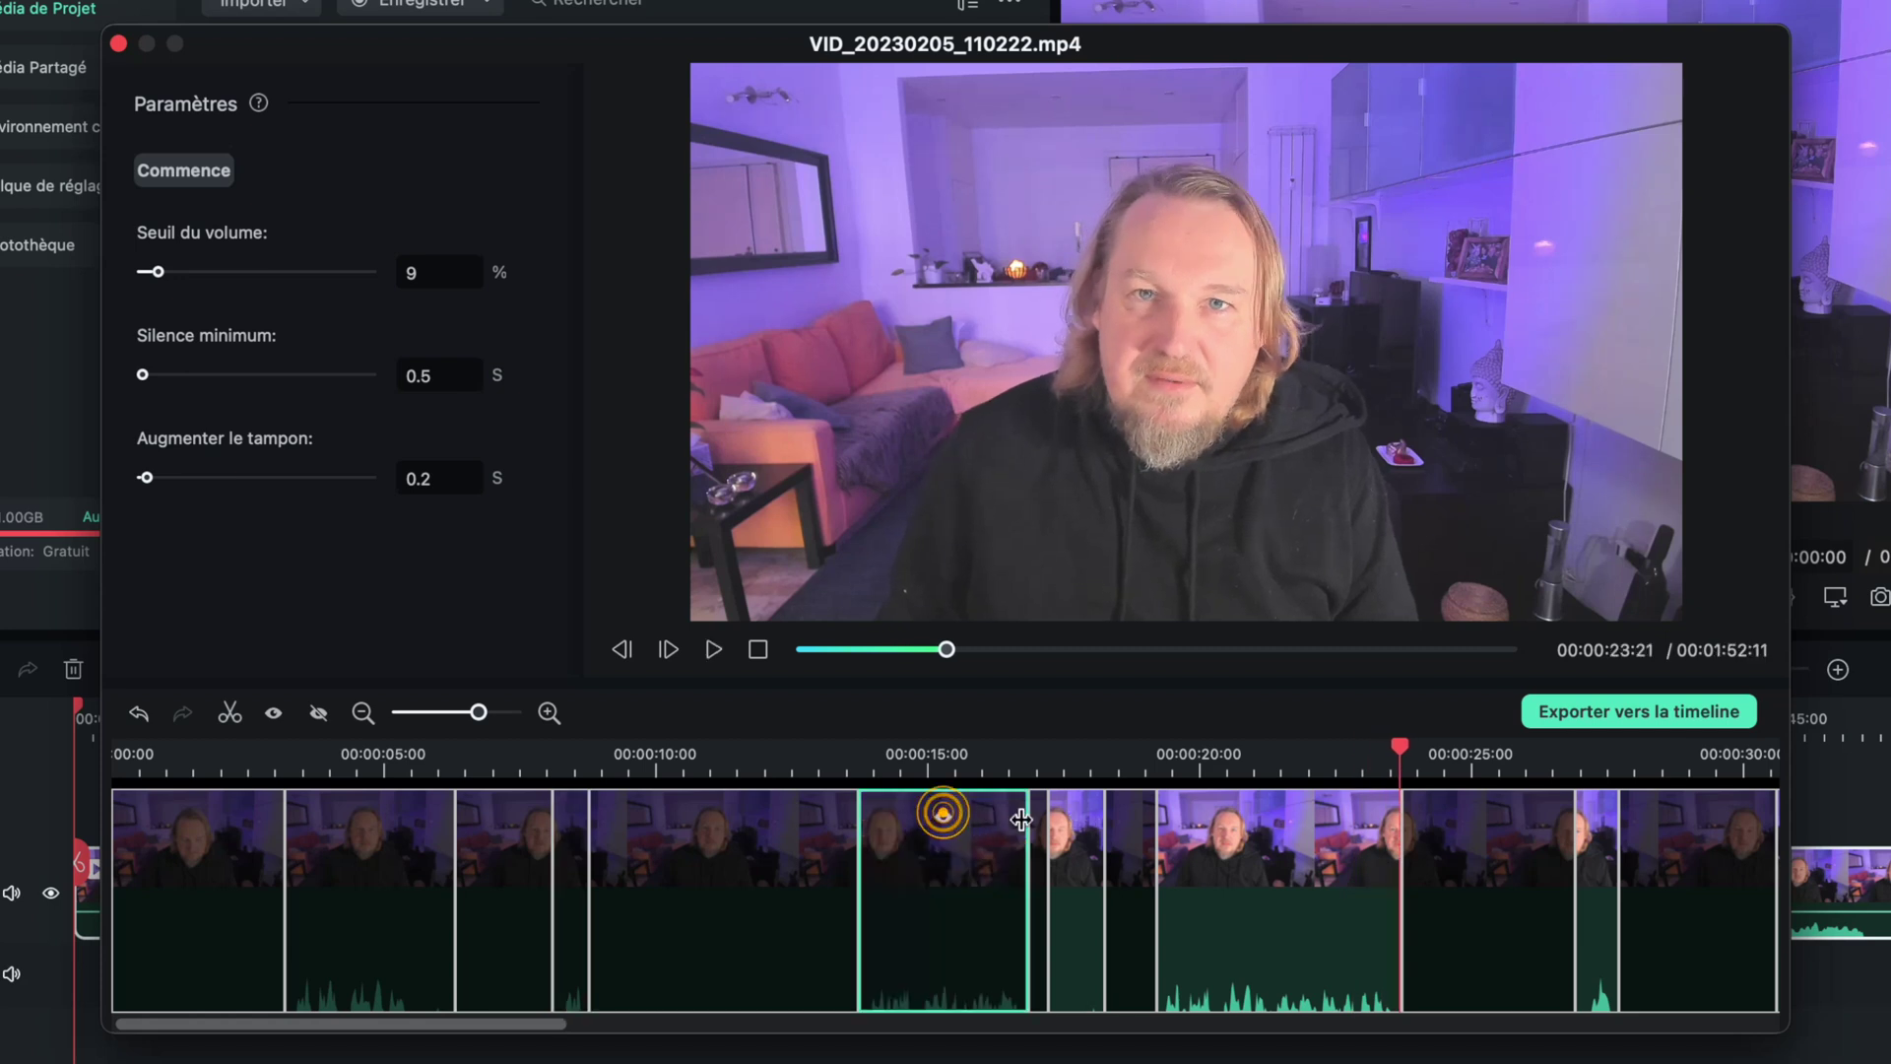
click(1078, 821)
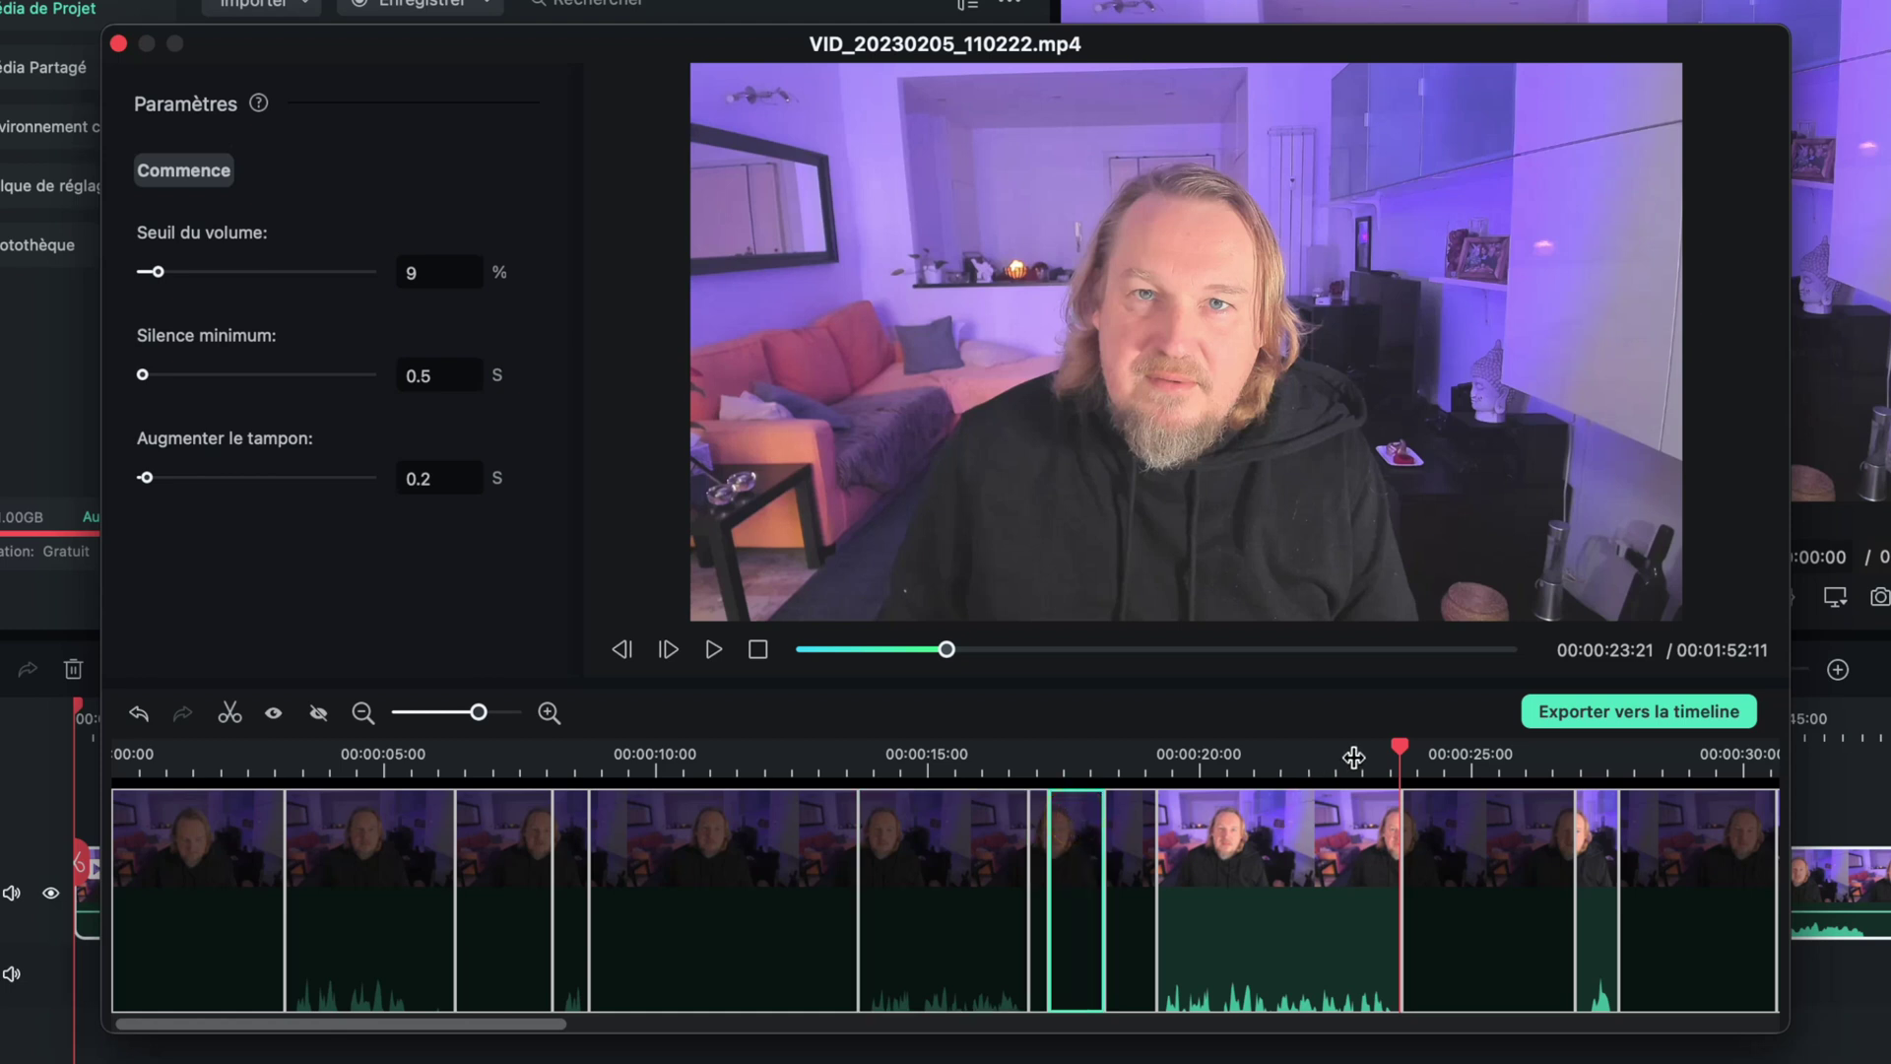
Play the result from 00:00:31:13 and exclude the speech segments at about 27 s and 41–43 s.
scroll(1351, 754, right, 10)
click(759, 760)
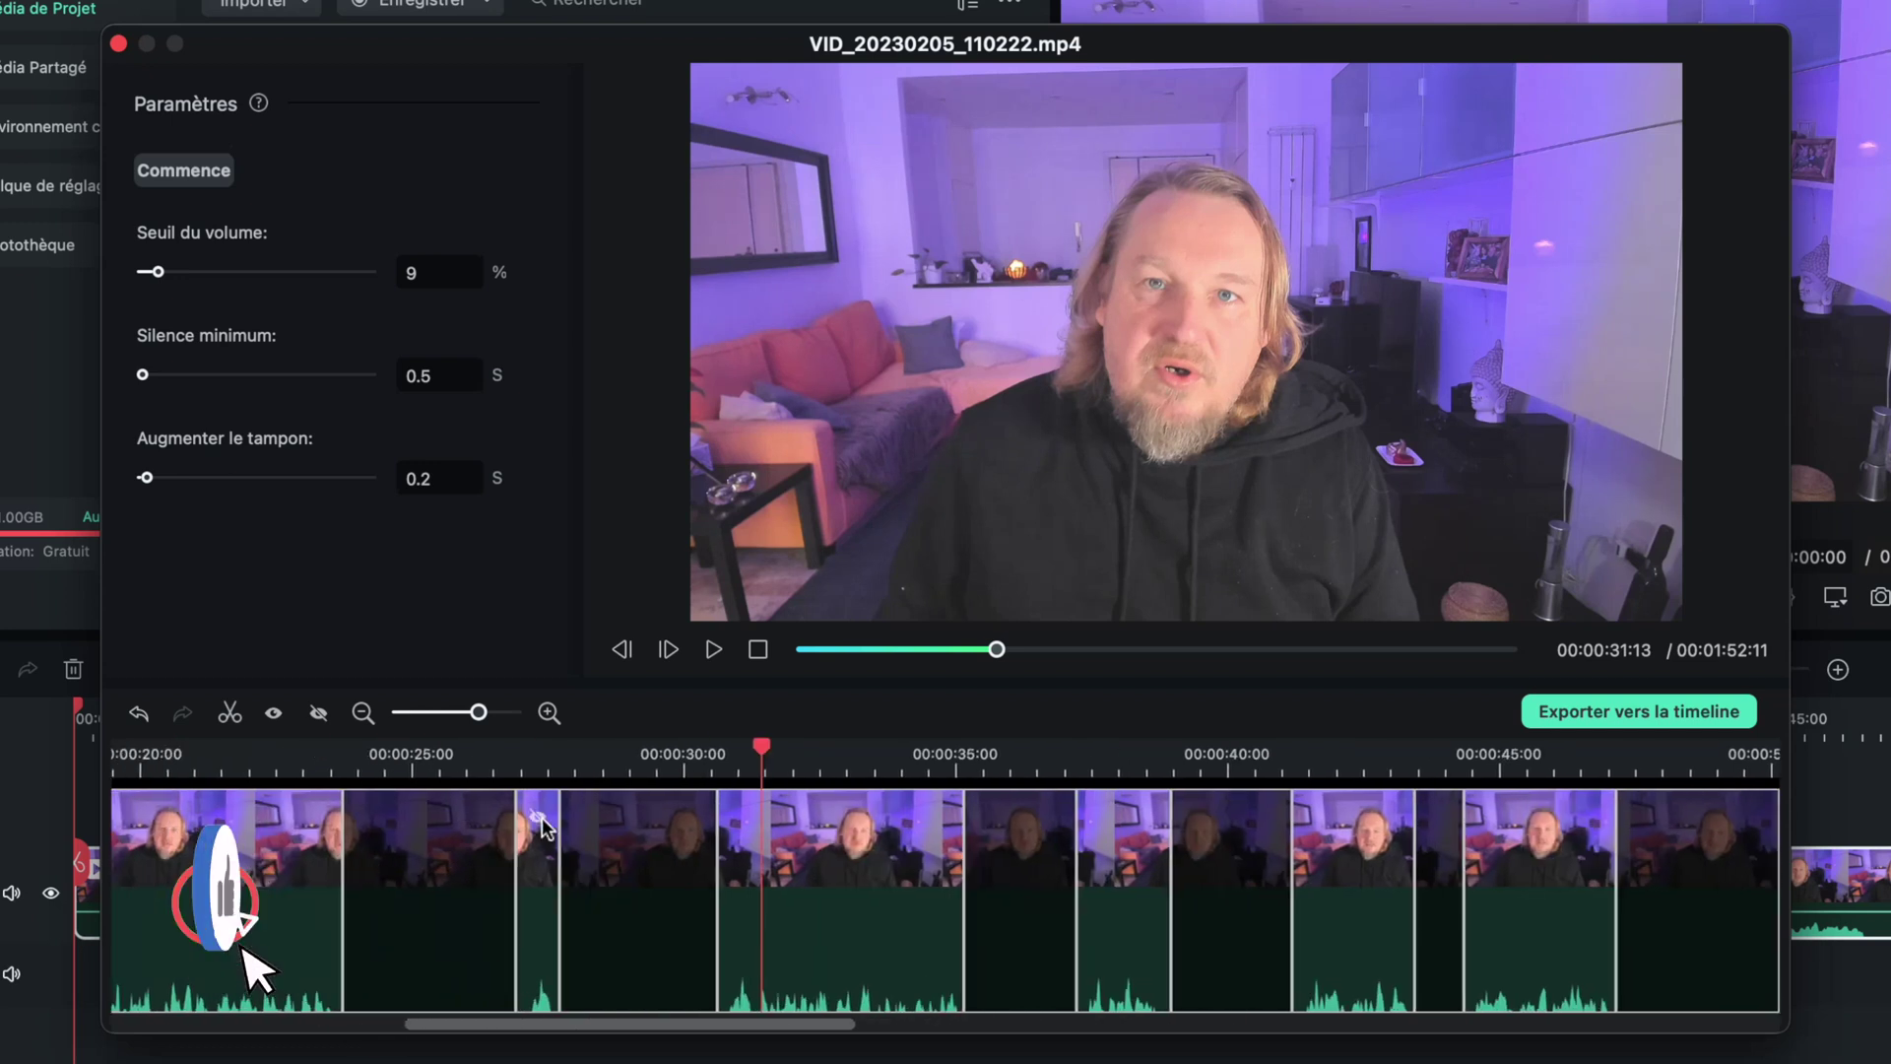
key(space)
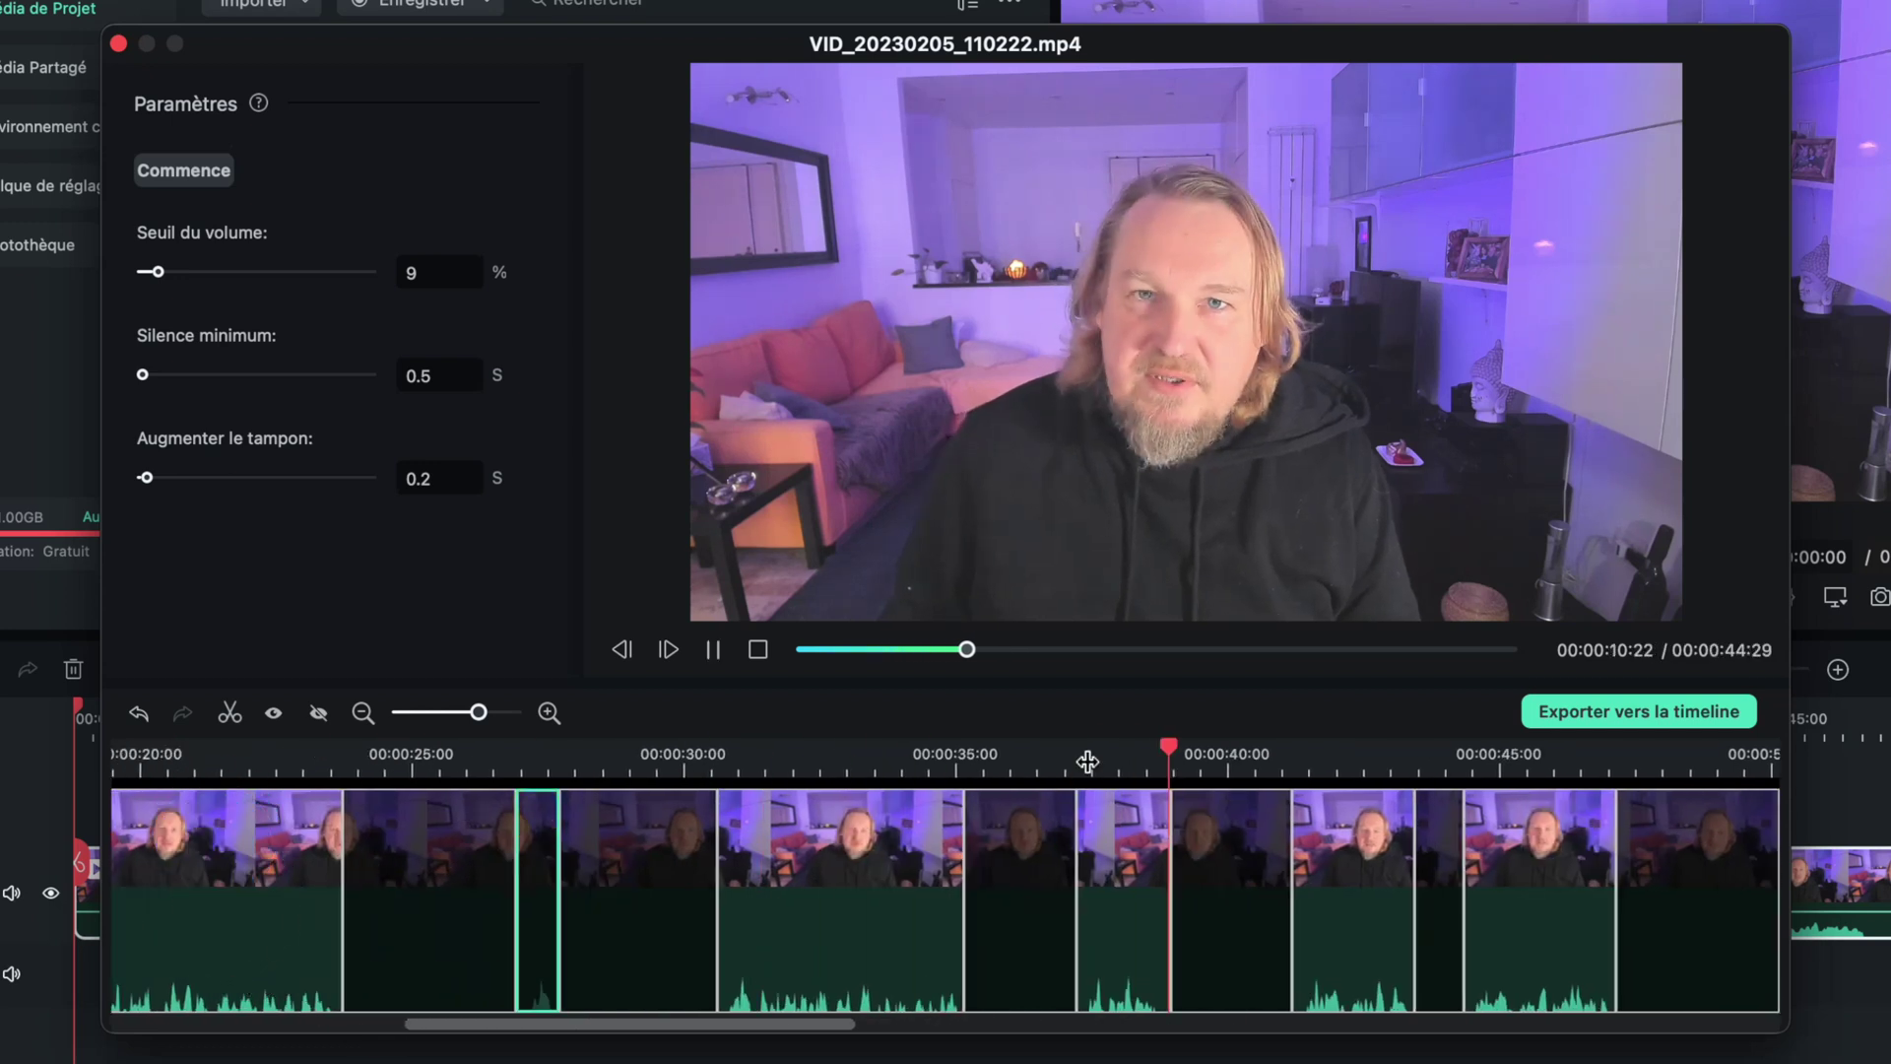
click(1355, 814)
Restore the excluded silent segment between about 47 and 50 seconds and resume the preview playback.
scroll(1337, 808, right, 8)
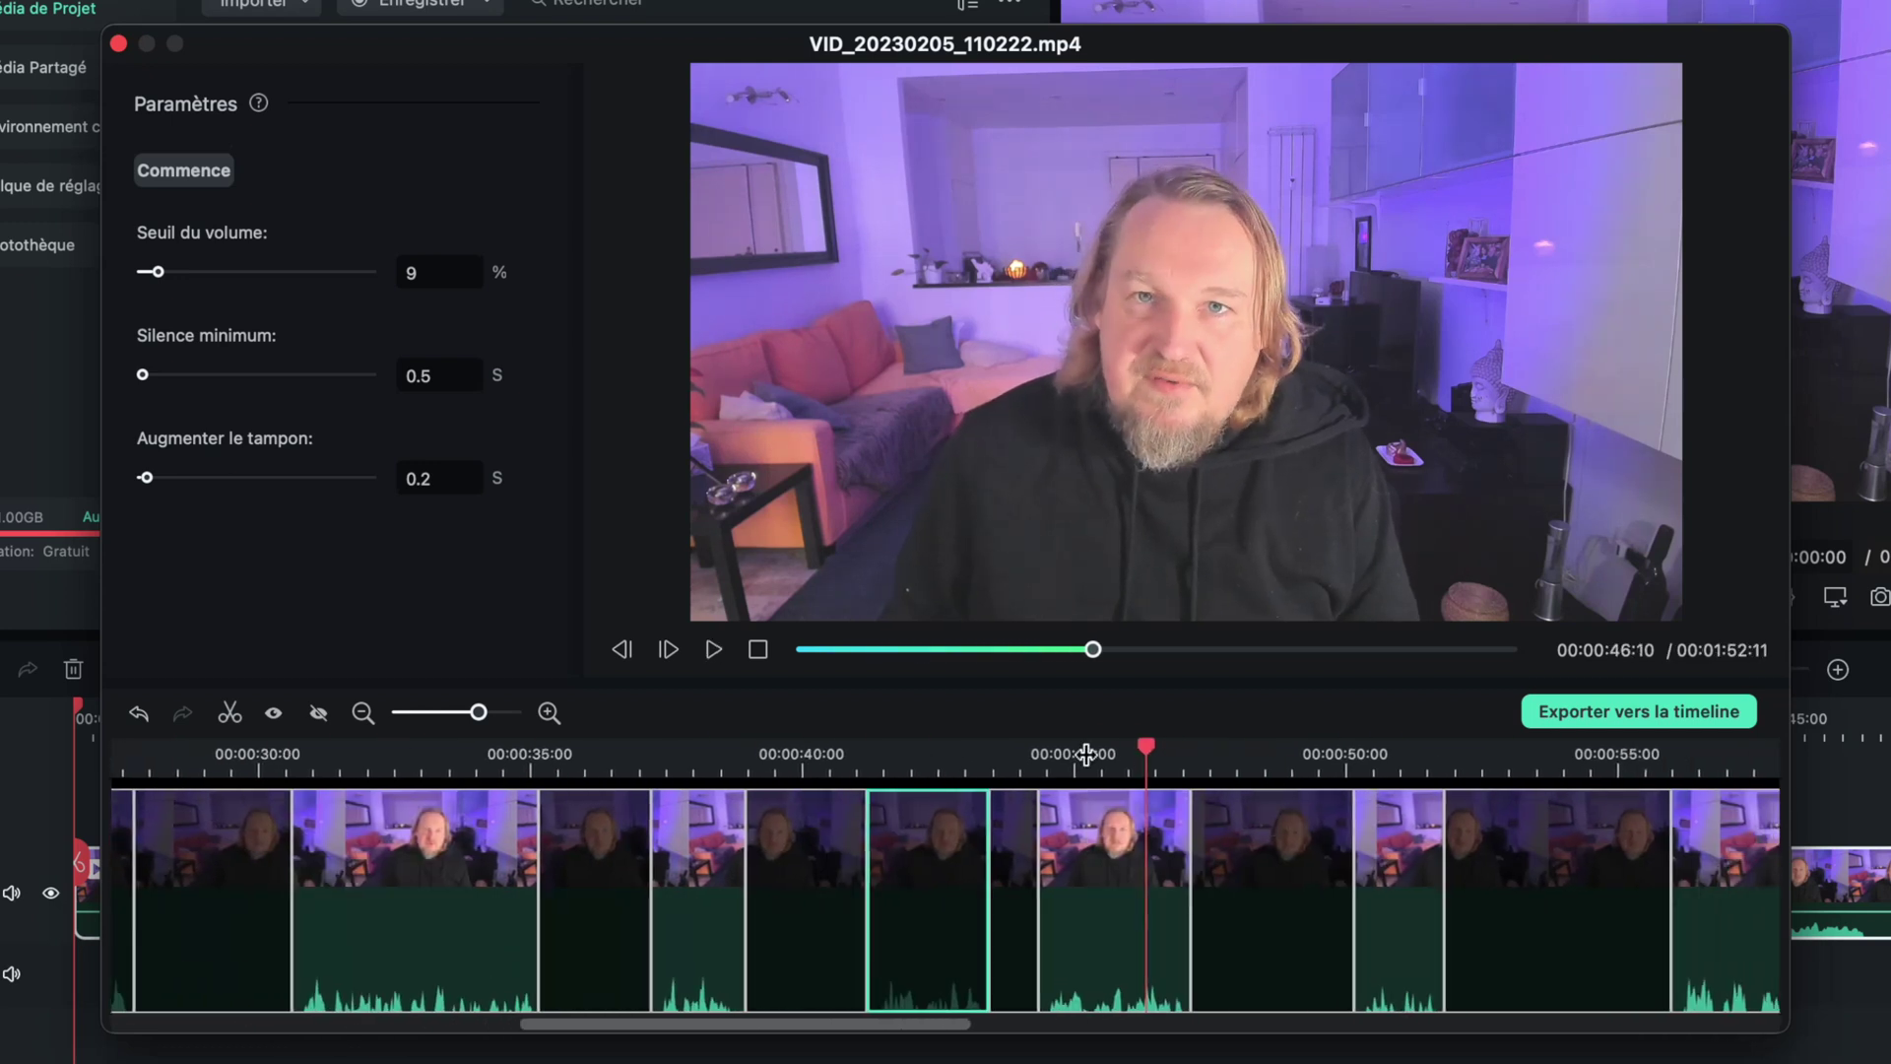
click(1275, 815)
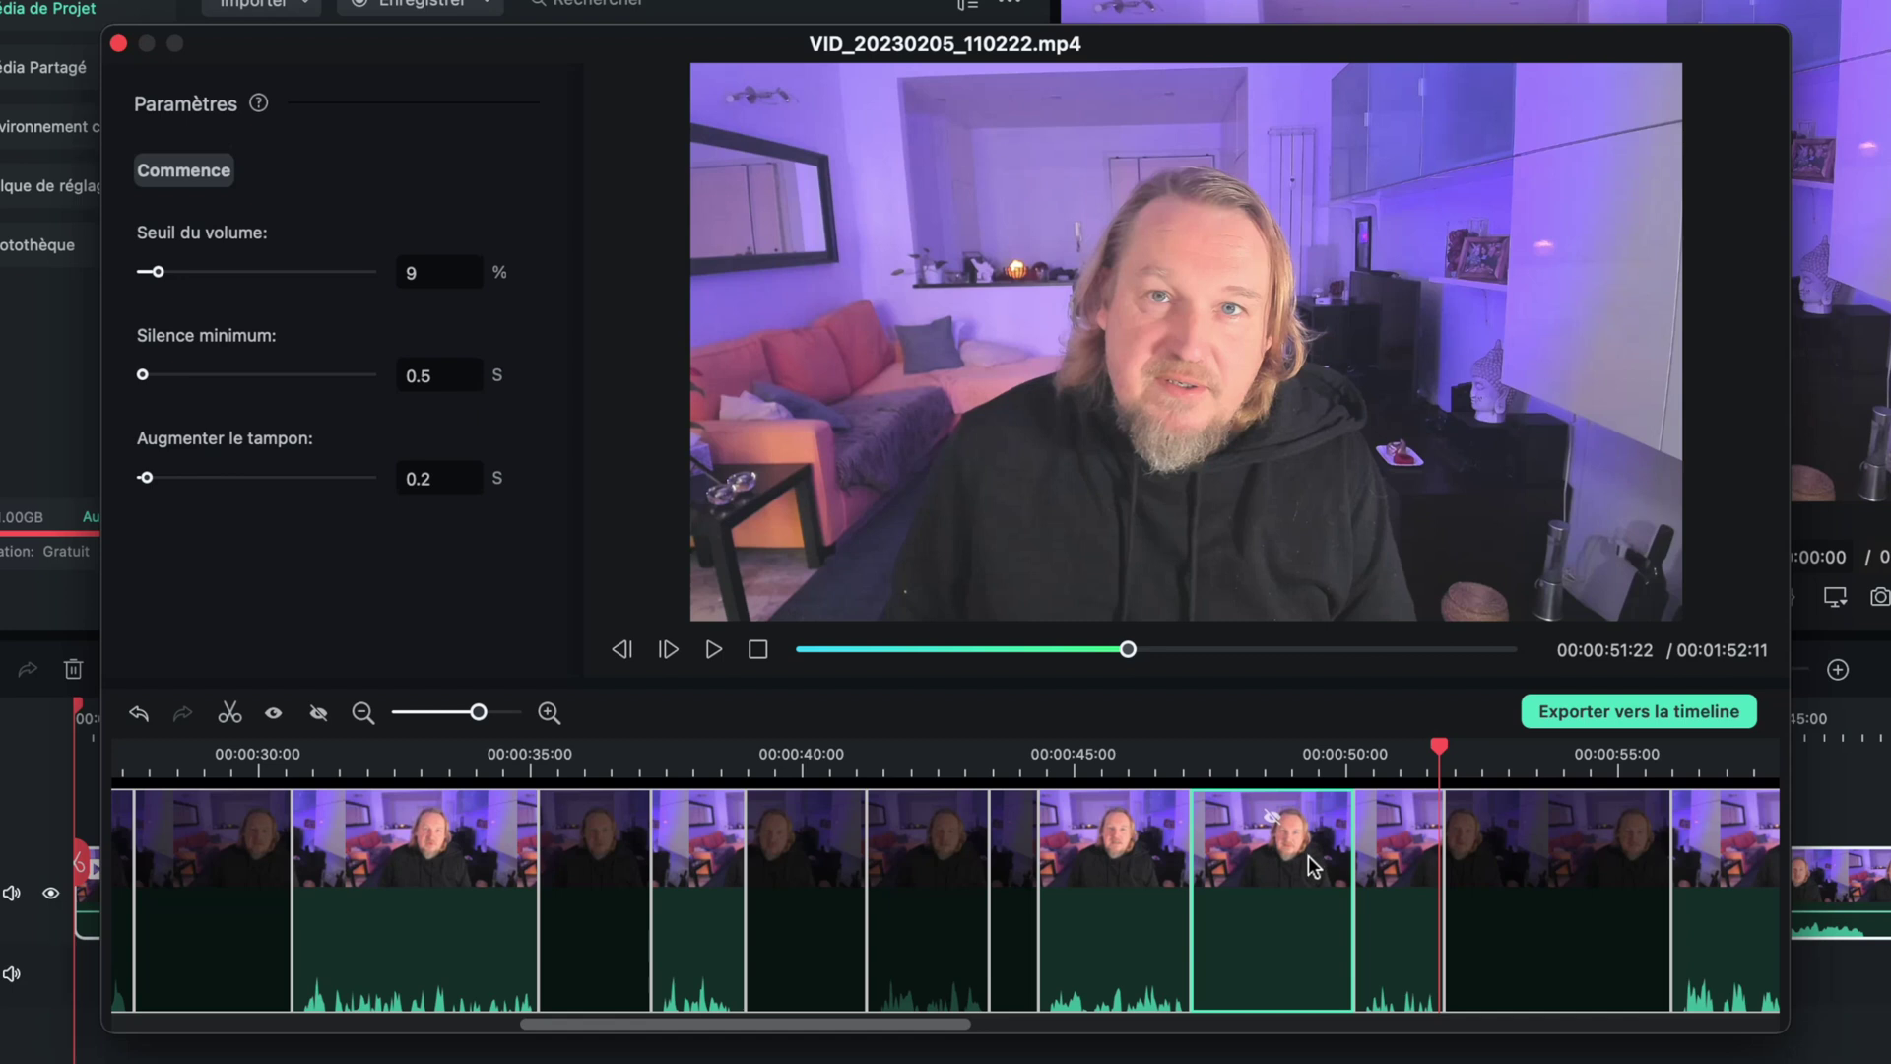
key(space)
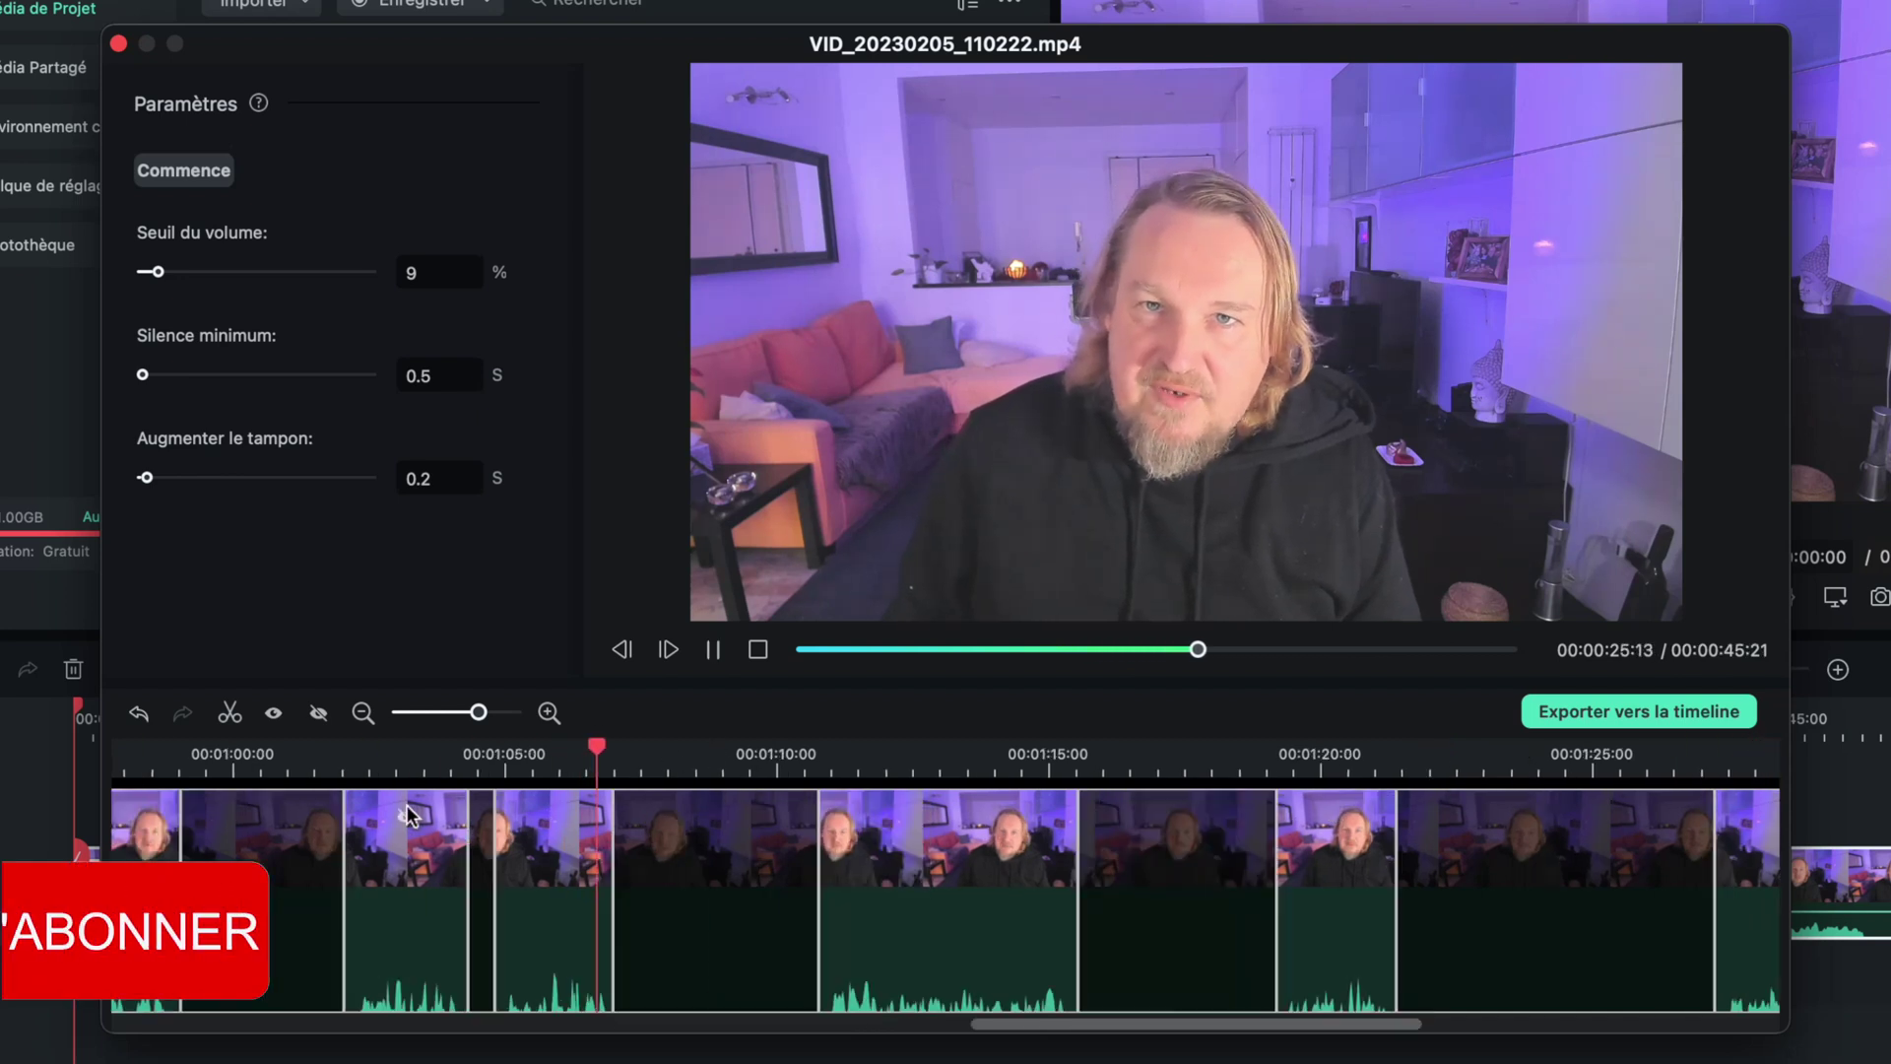
Exclude the speech segments at about 1:02–1:04, 1:27–1:30 and 1:30–1:33.
click(406, 837)
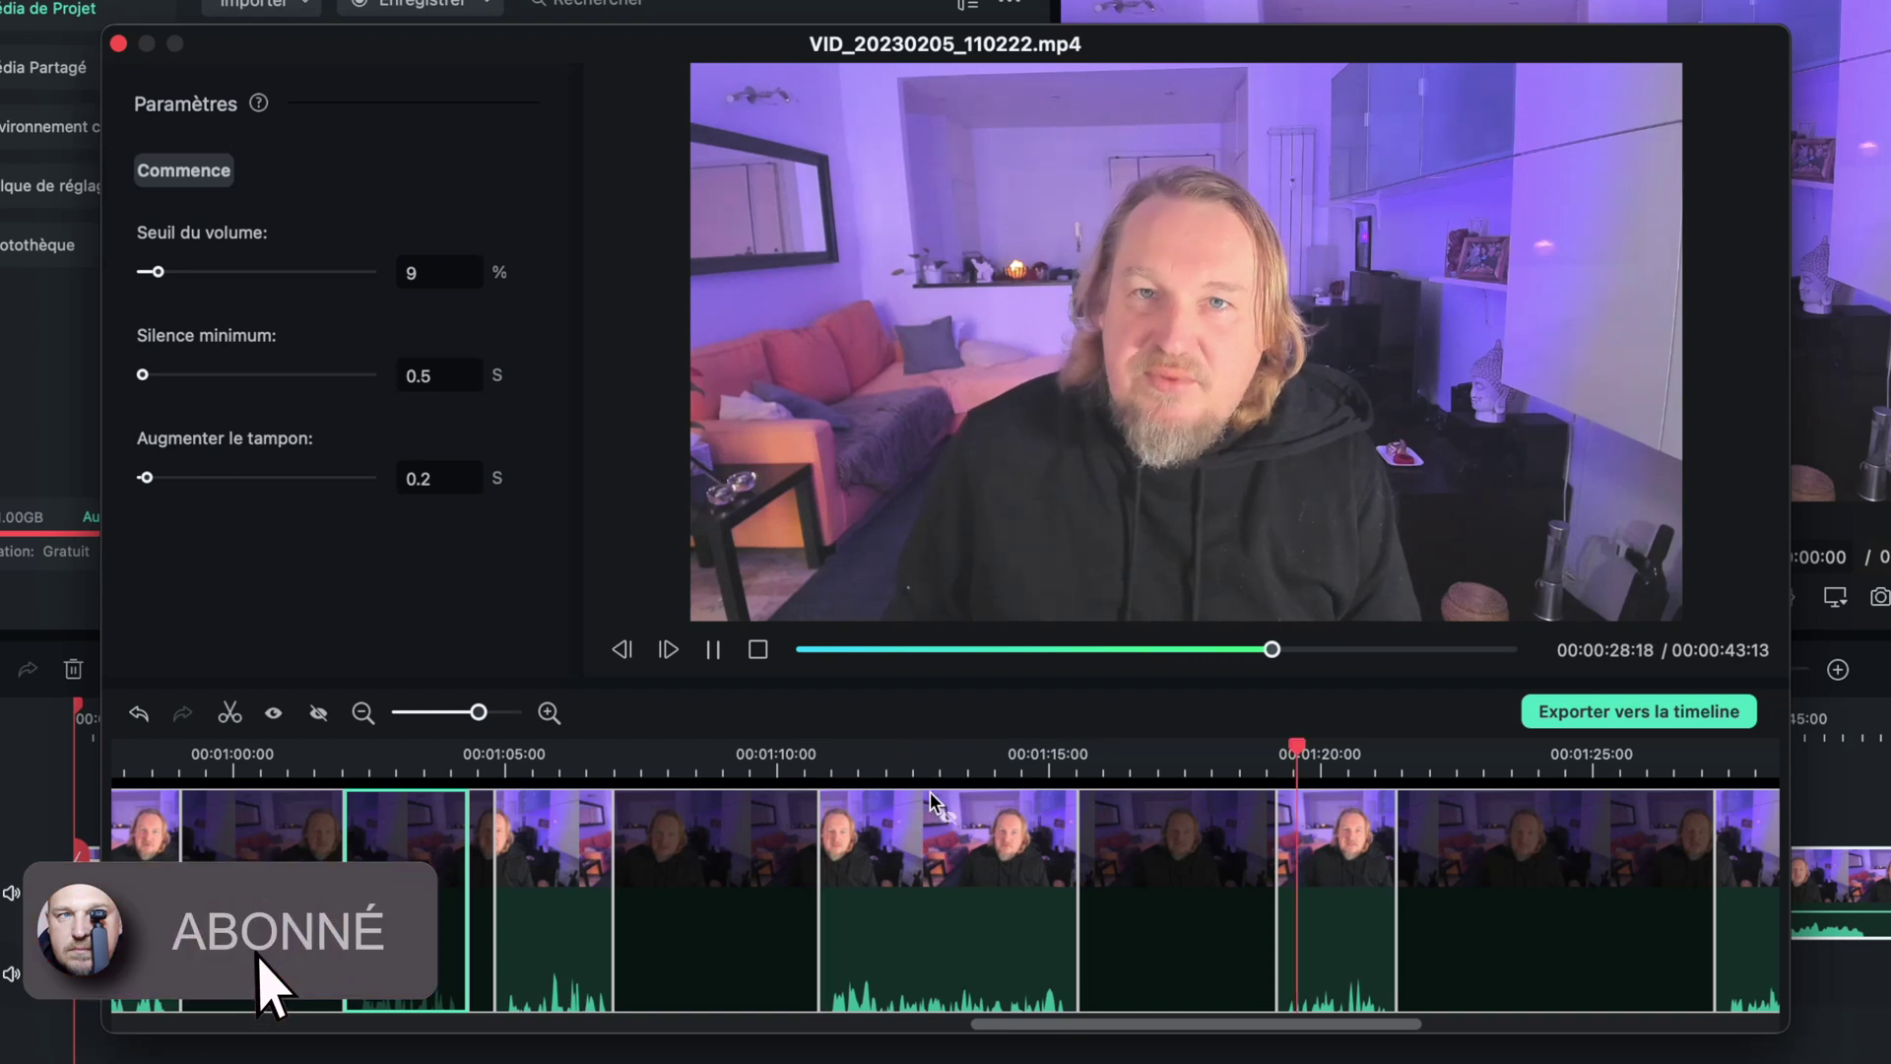
click(1084, 818)
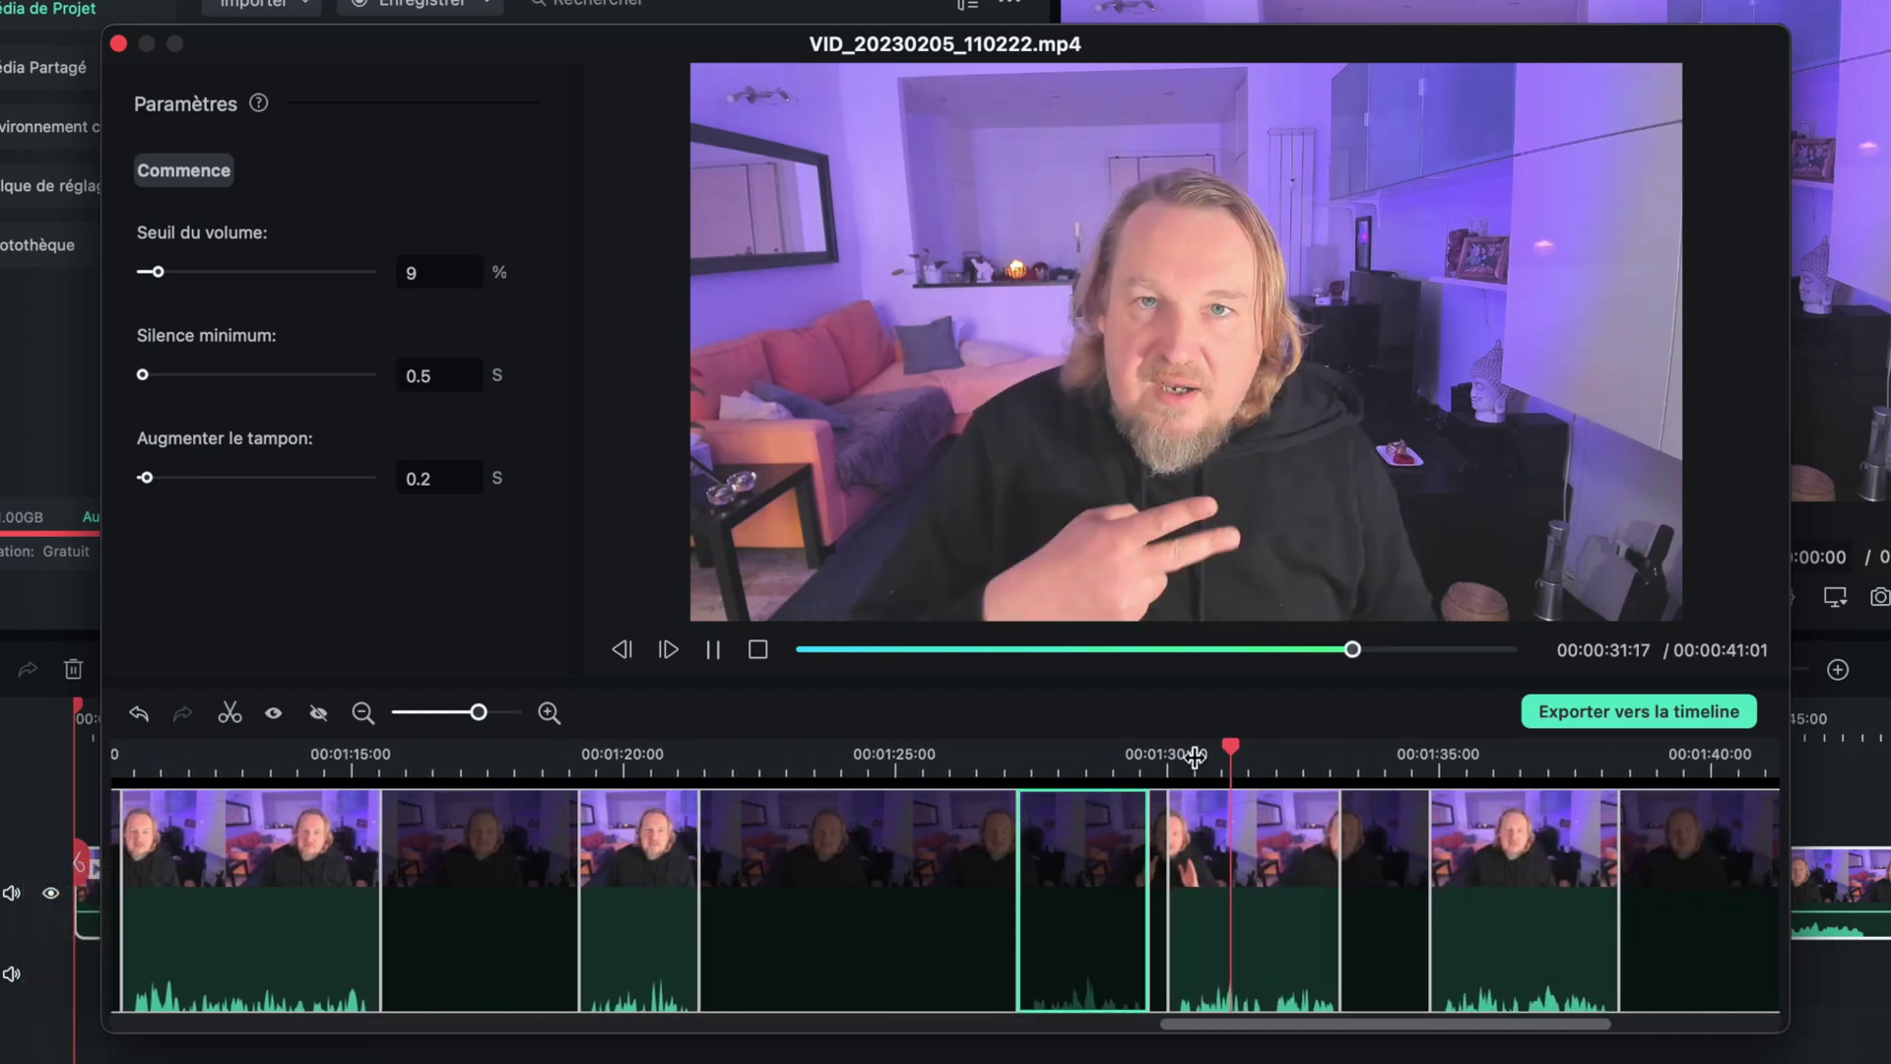
click(1251, 823)
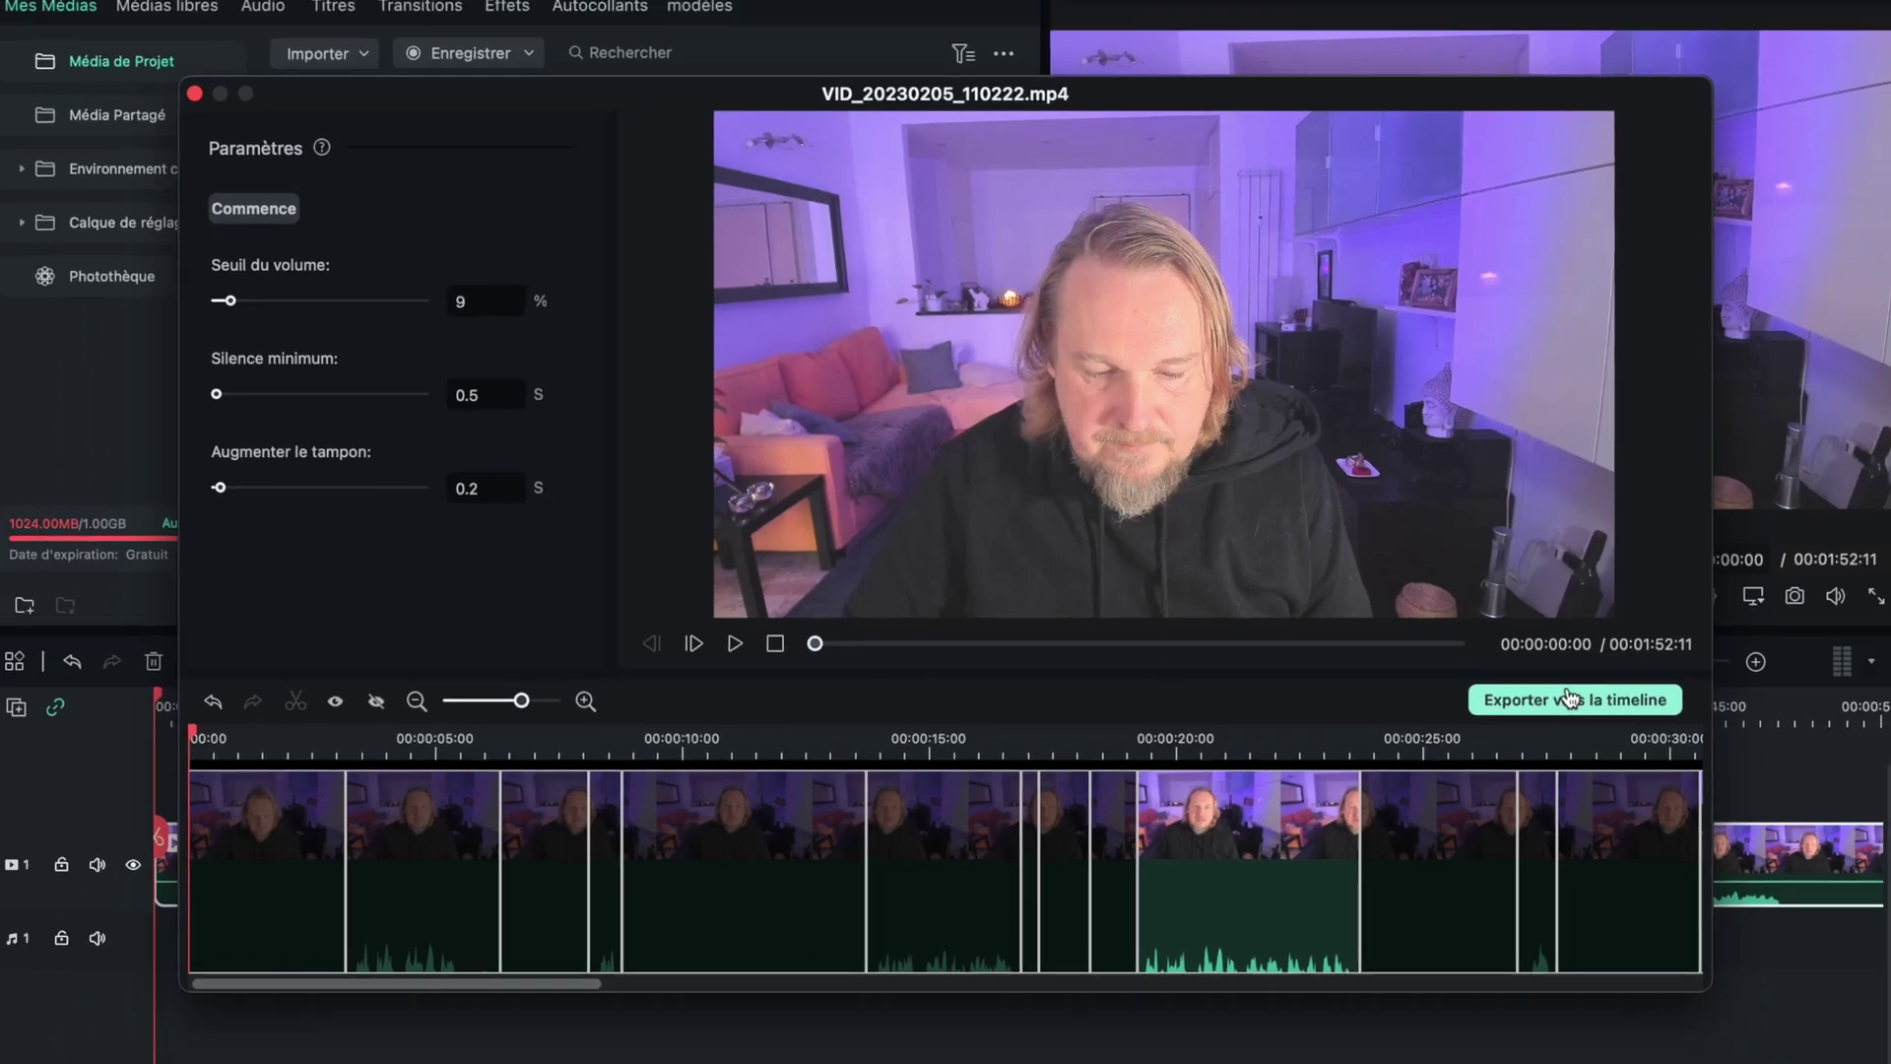
Export the remaining segments to the main timeline and play the edited sequence from its start.
click(1633, 710)
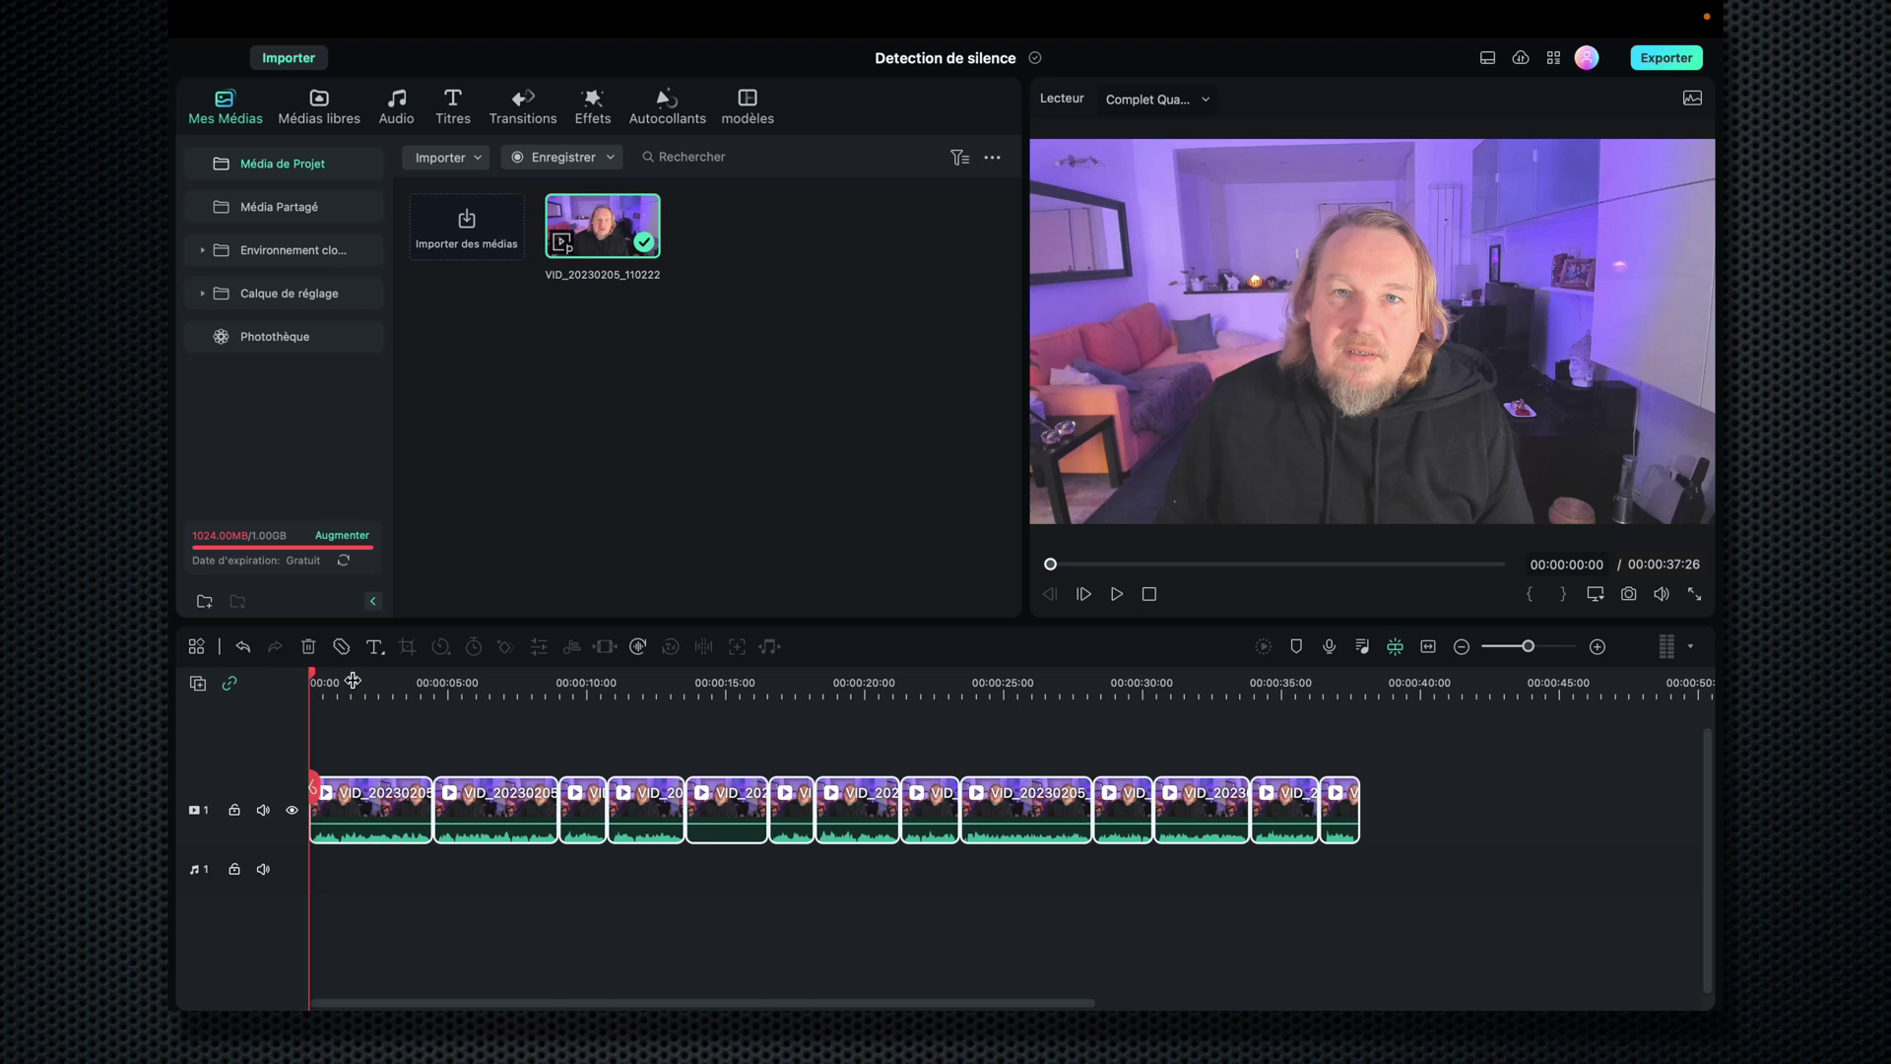
key(space)
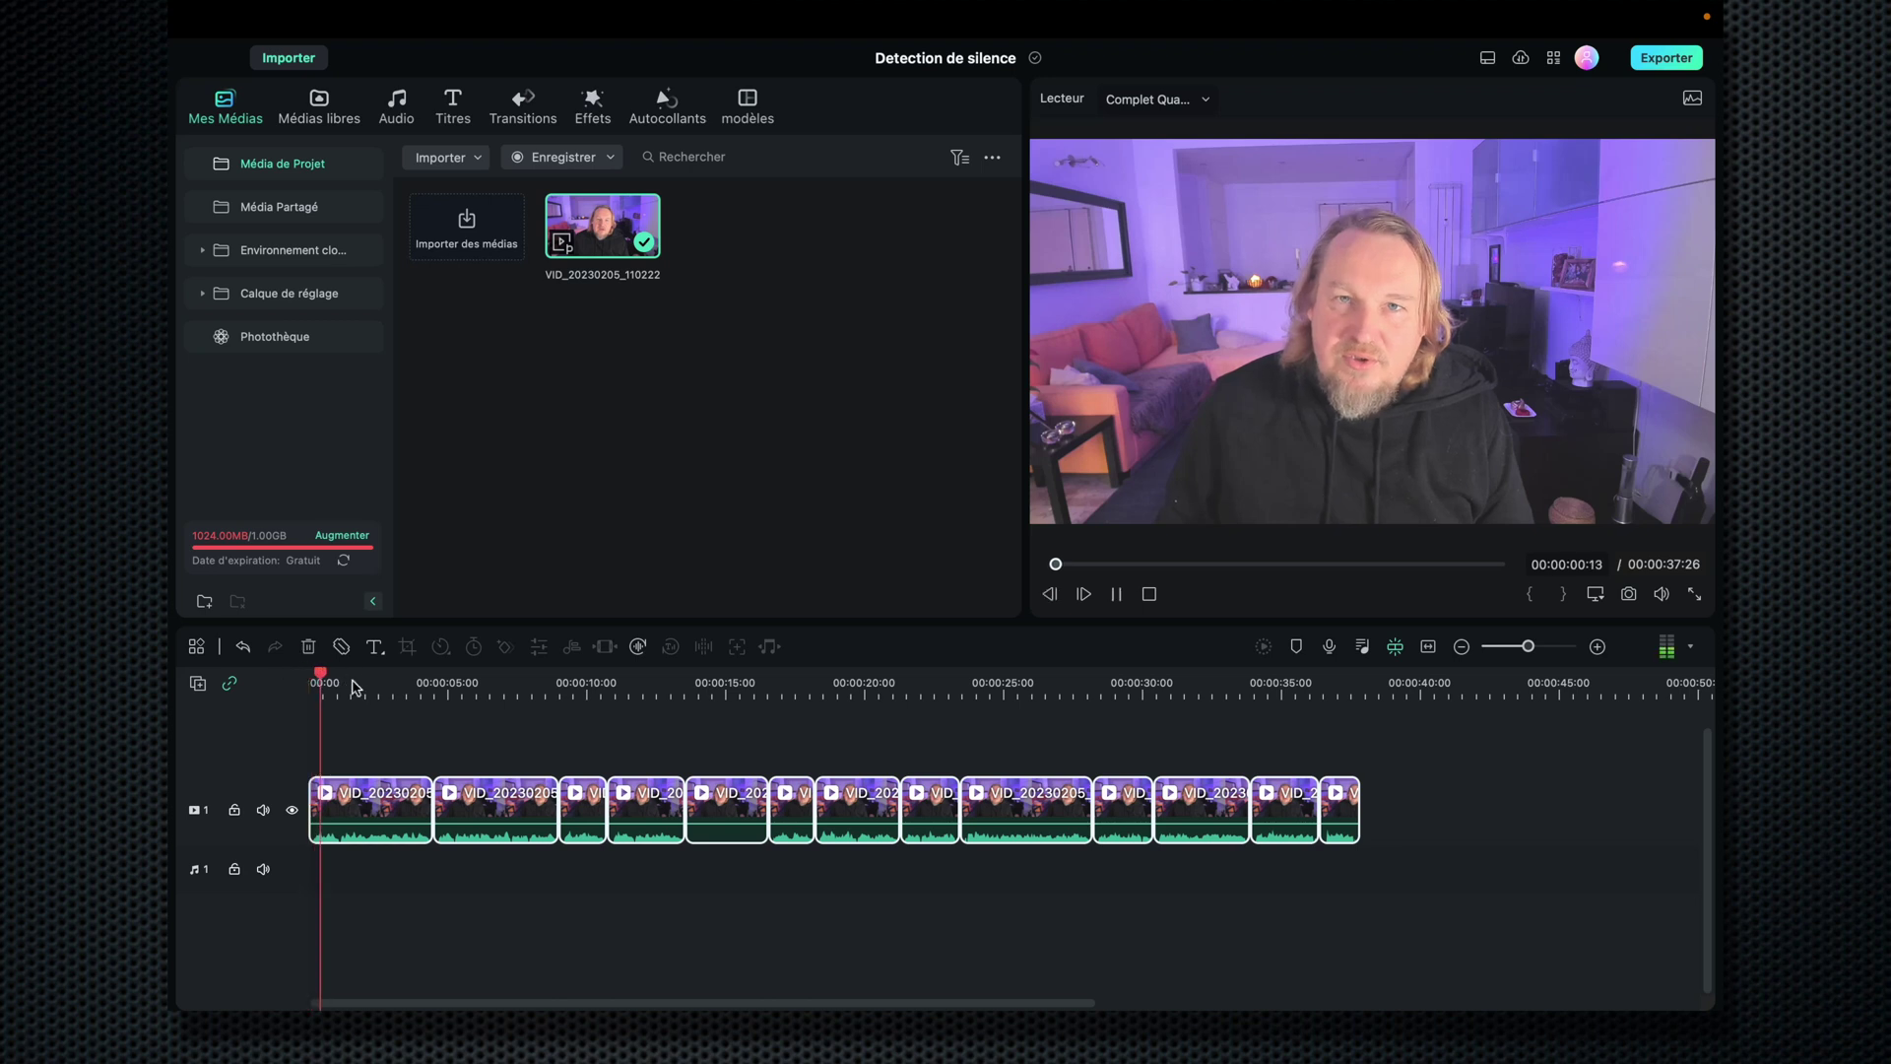